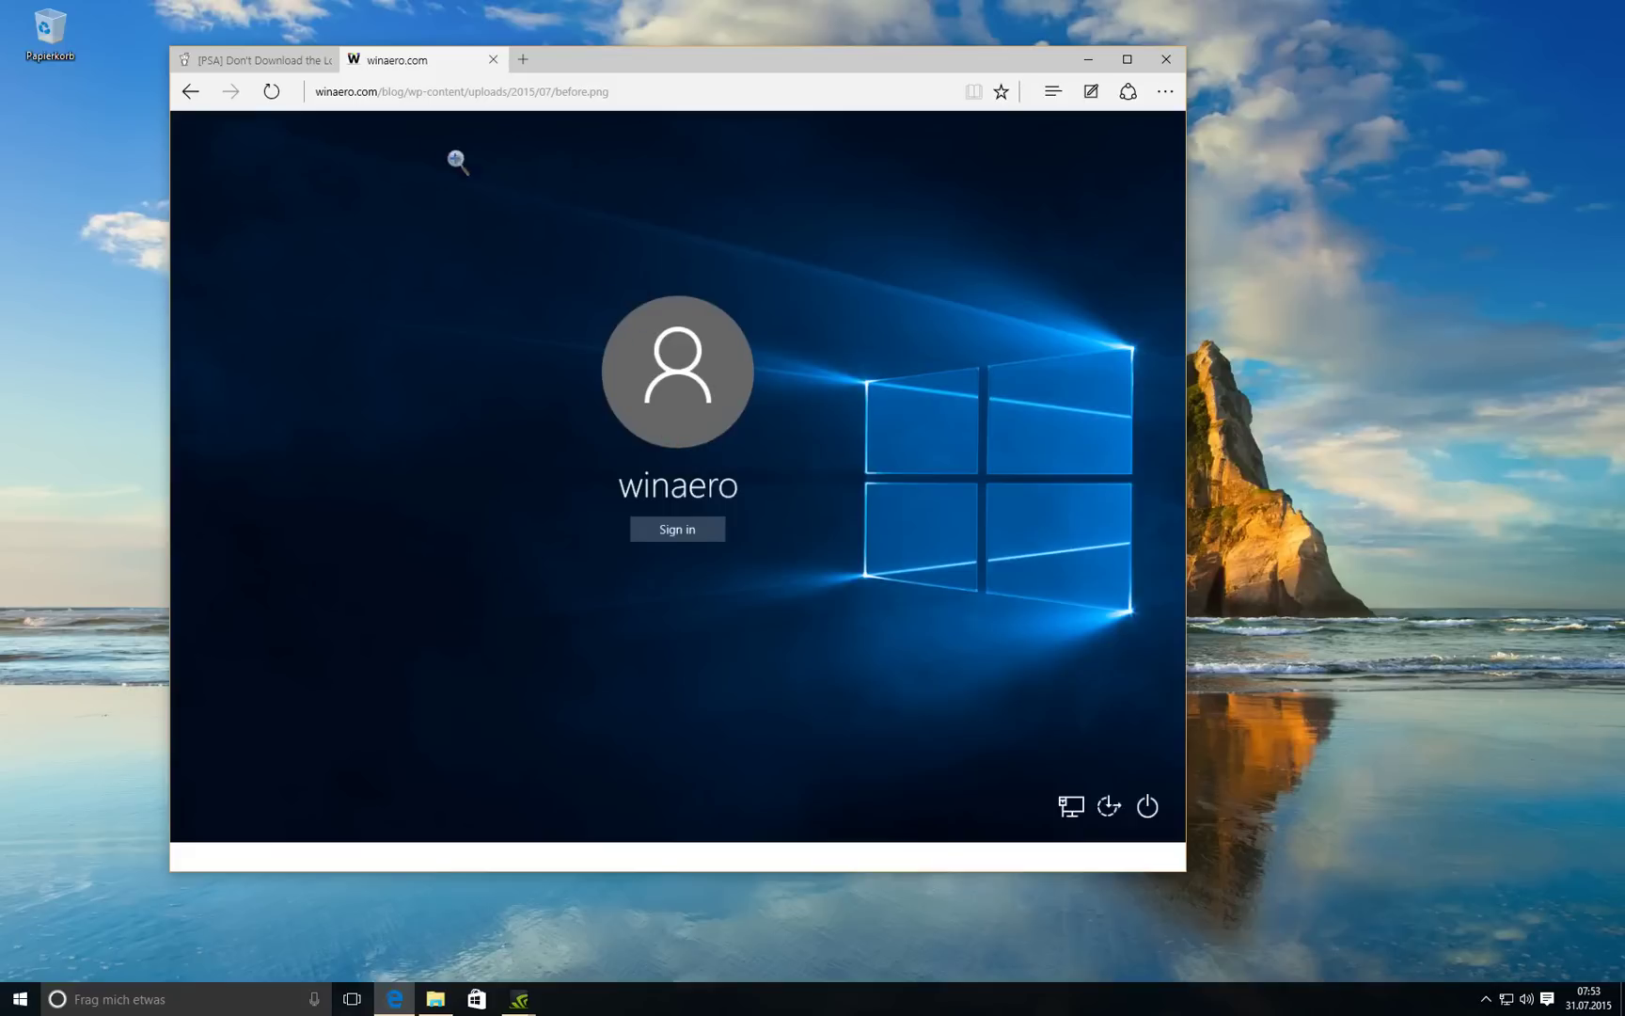
Switch from winaero.com to the reddit [PSA] post, view the sample login image, then return to the post
left_click(276, 66)
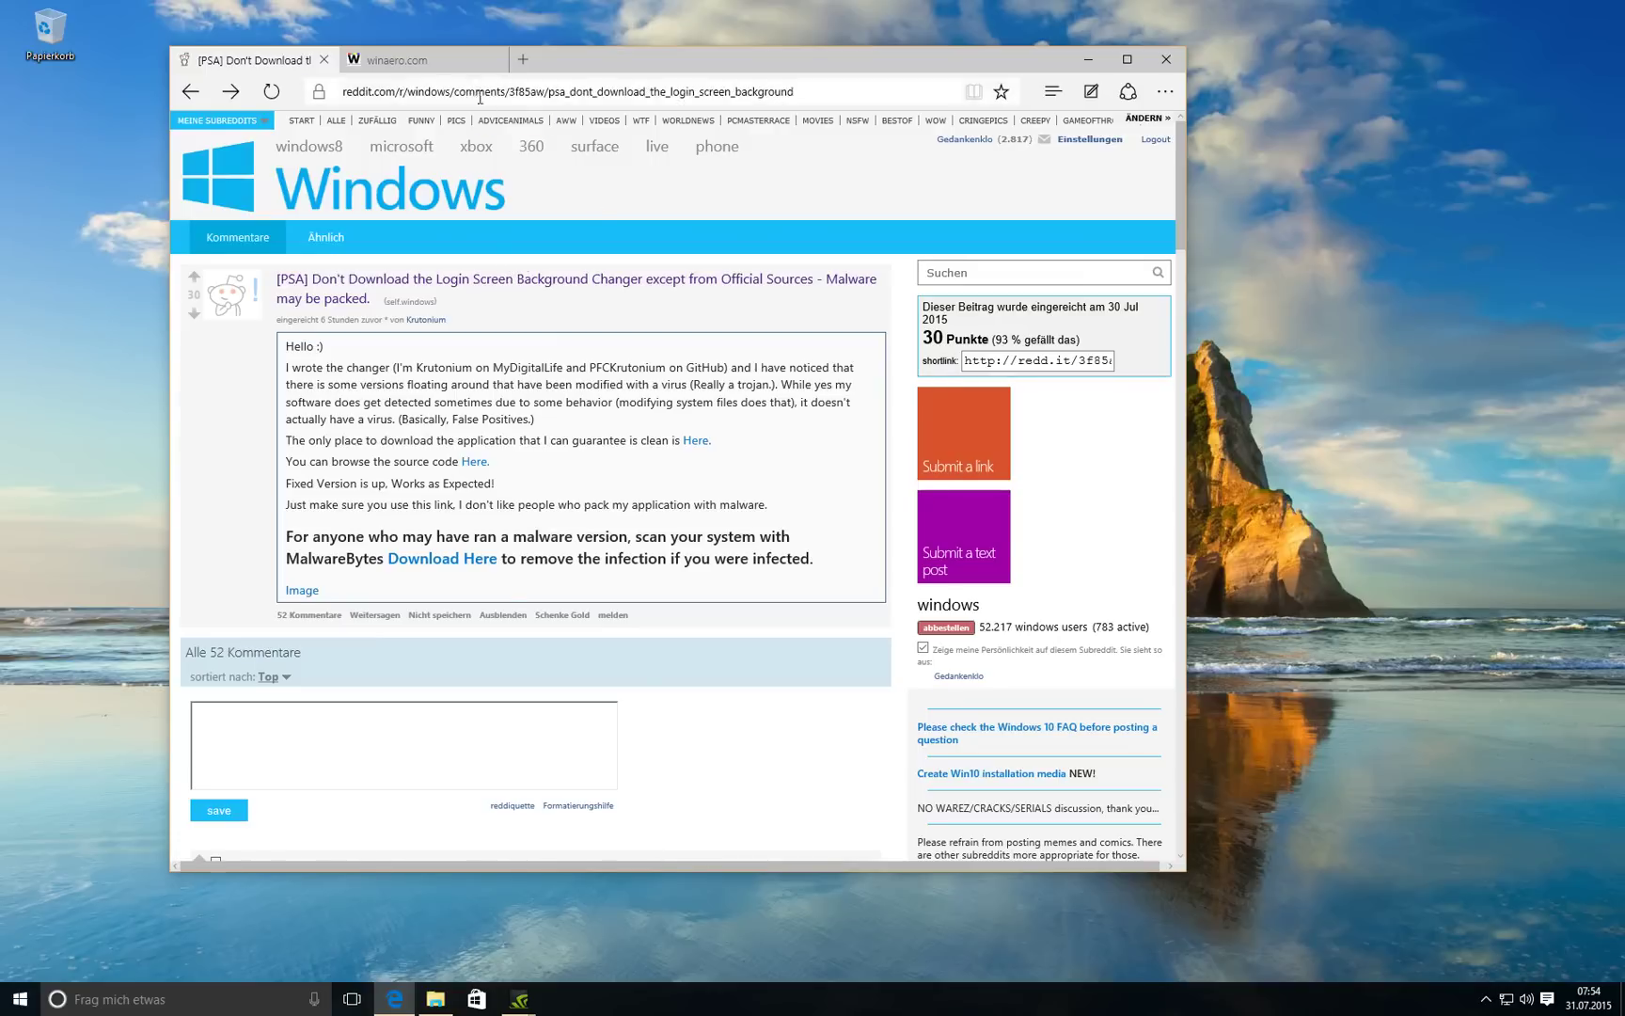
left_click(420, 60)
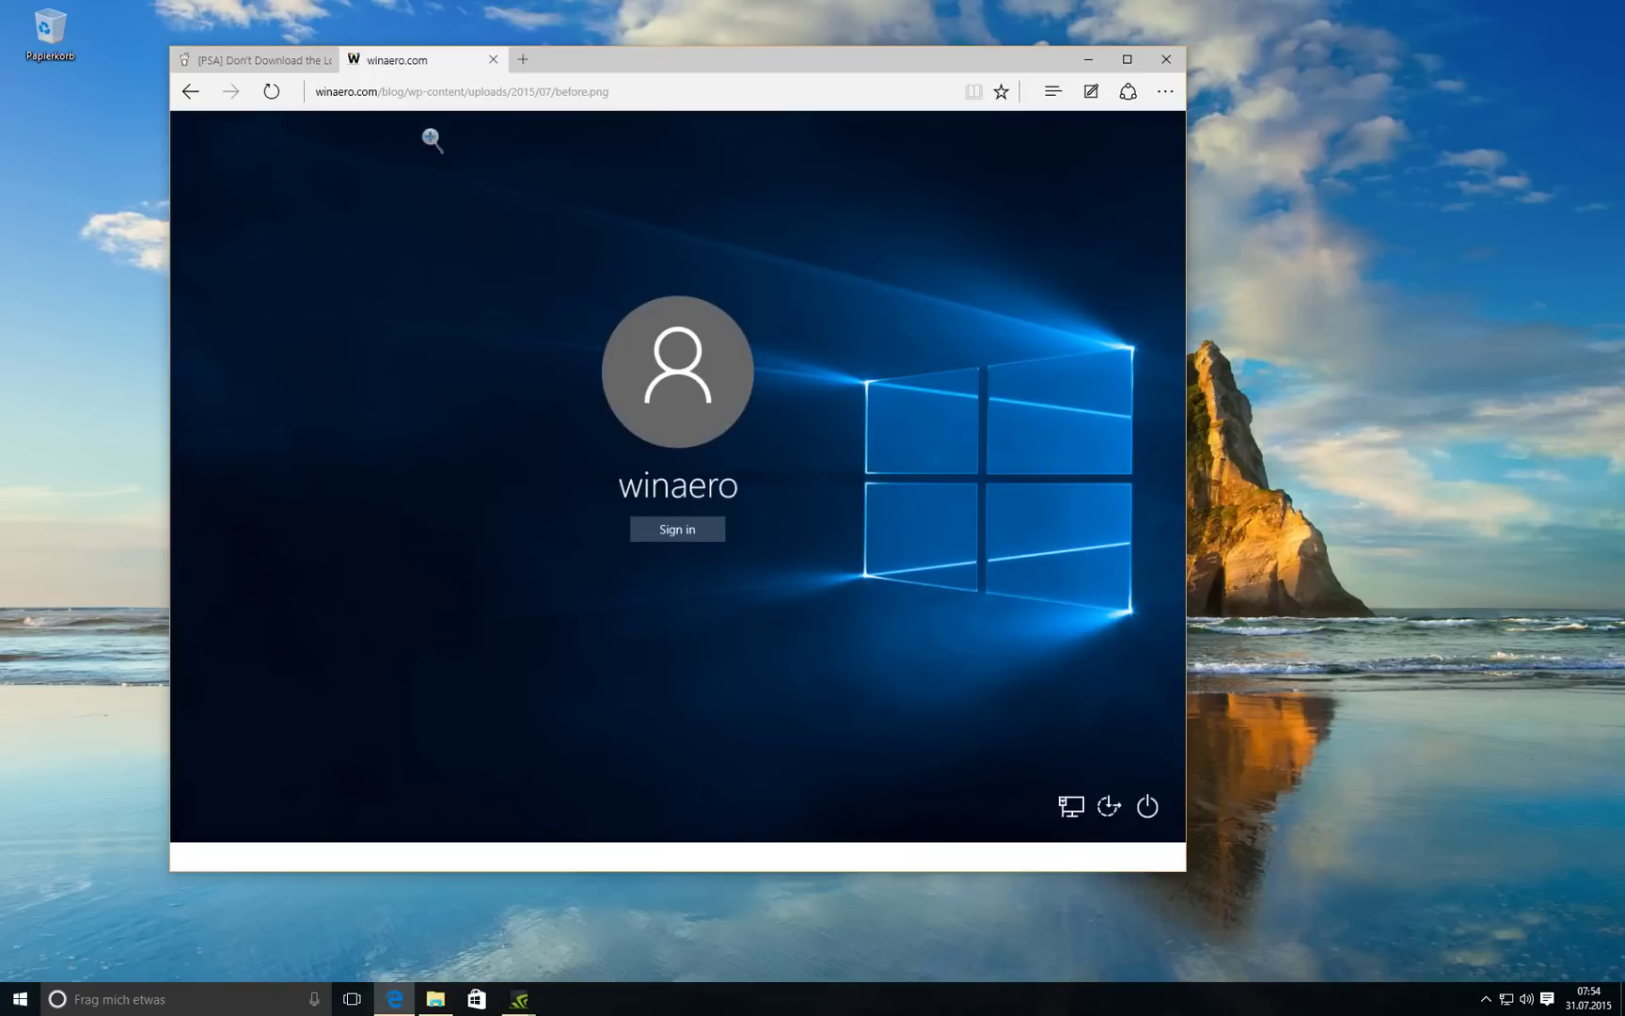
left_click(286, 64)
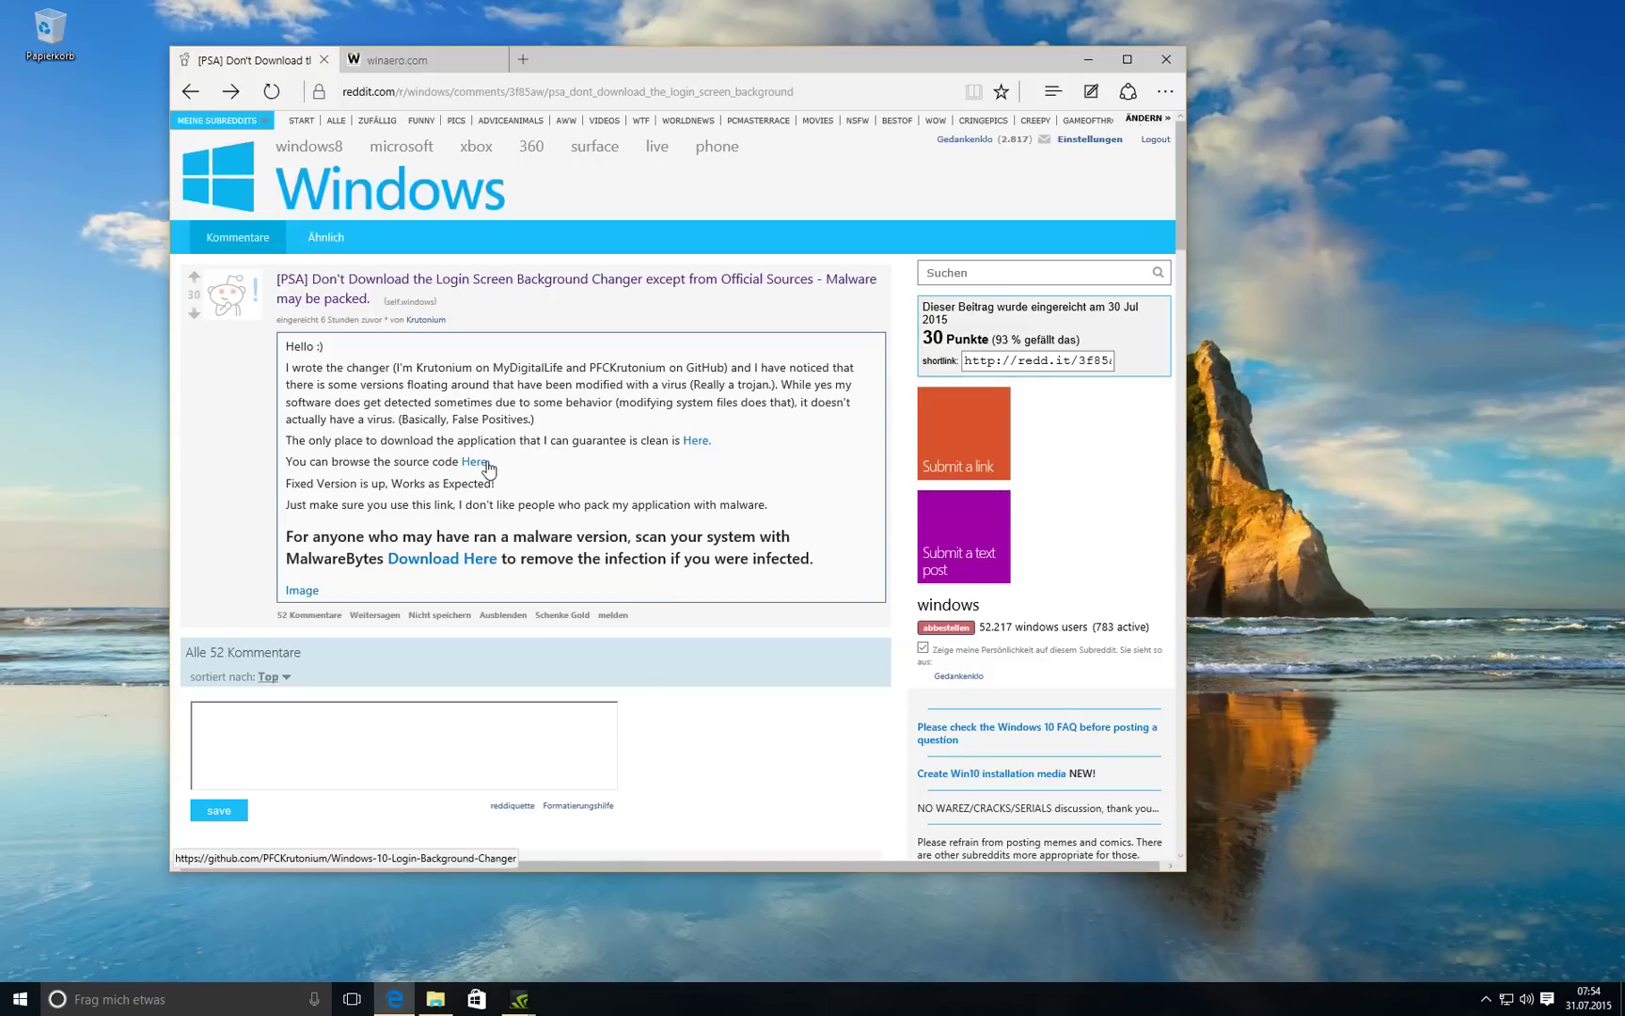
Follow the reddit post's 'Here' link to the GitHub releases and bring the downloaded files window forward
left_click(703, 445)
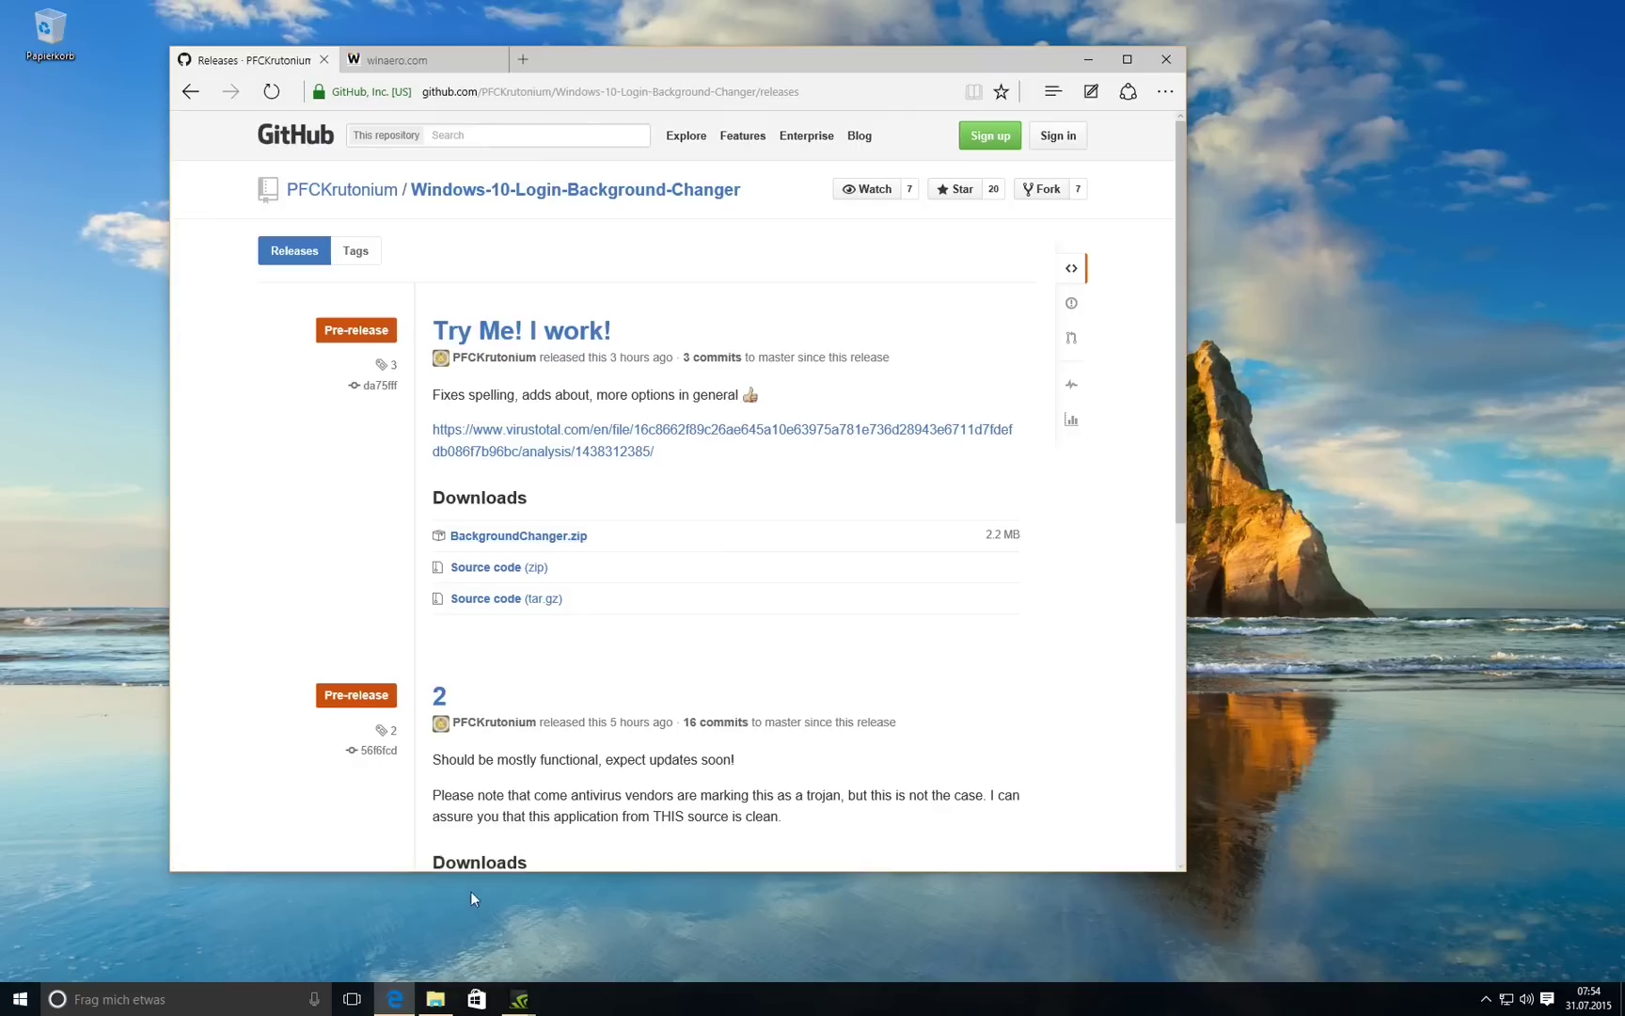
left_click(436, 998)
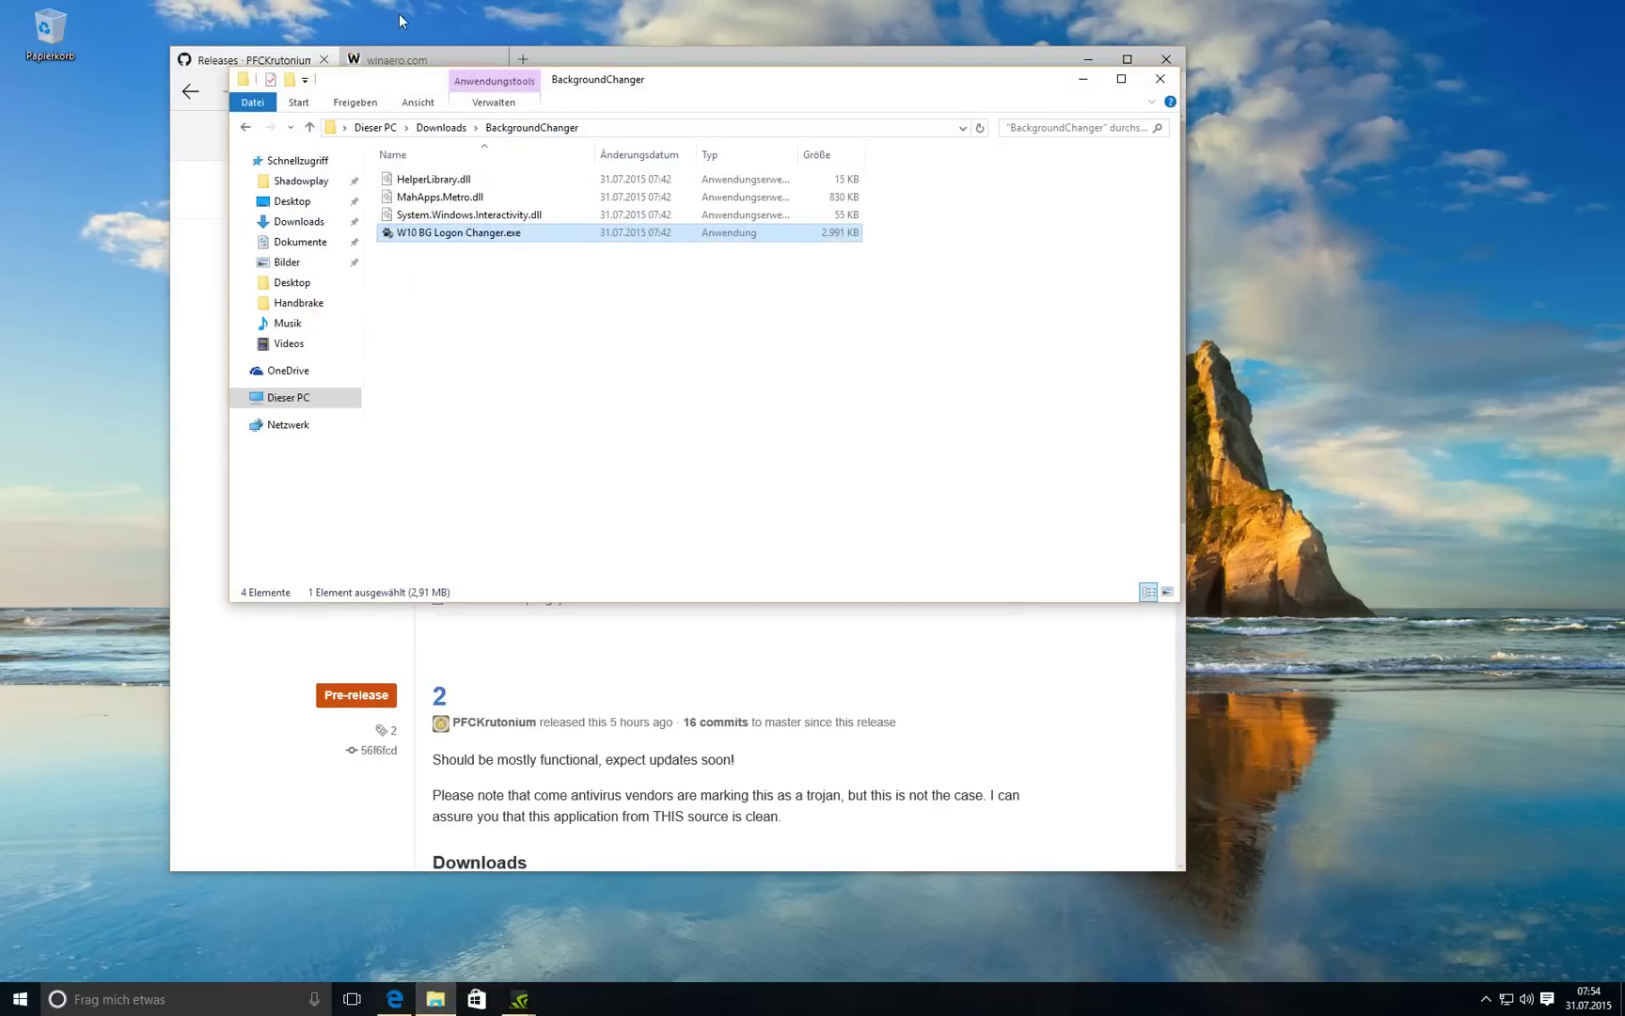
Open Downloads > BackgroundChanger and launch W10 BG Logon Changer.exe
left_click(441, 128)
left_click(443, 179)
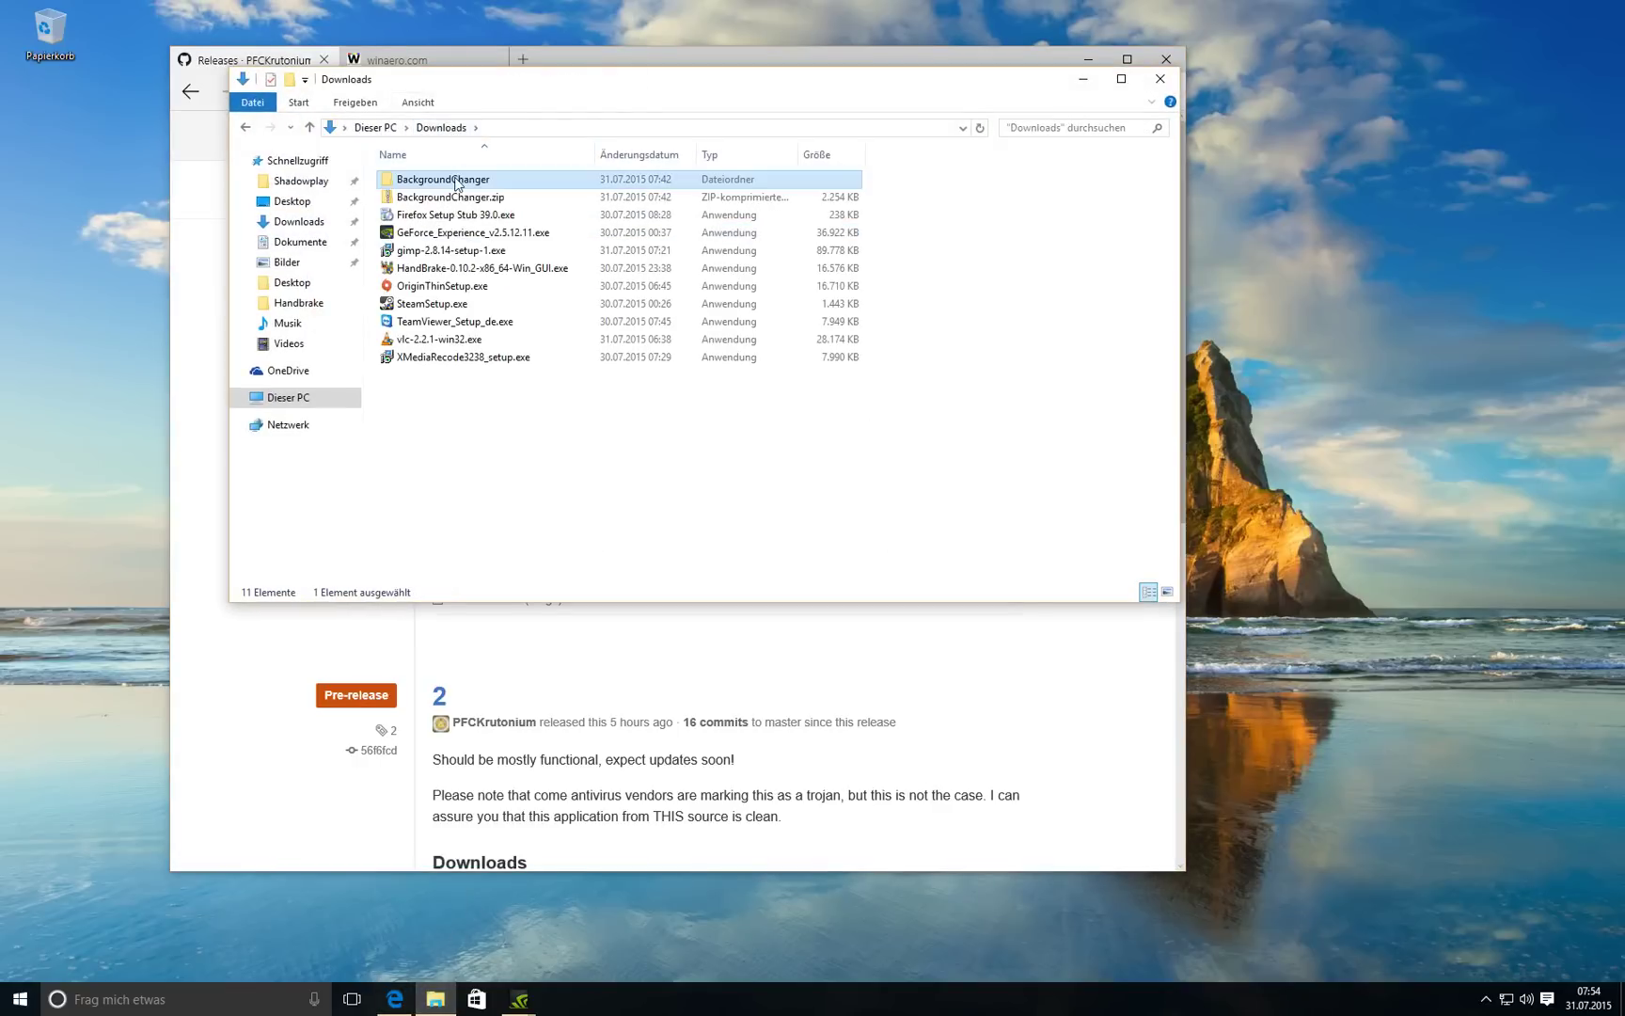
double_click(456, 182)
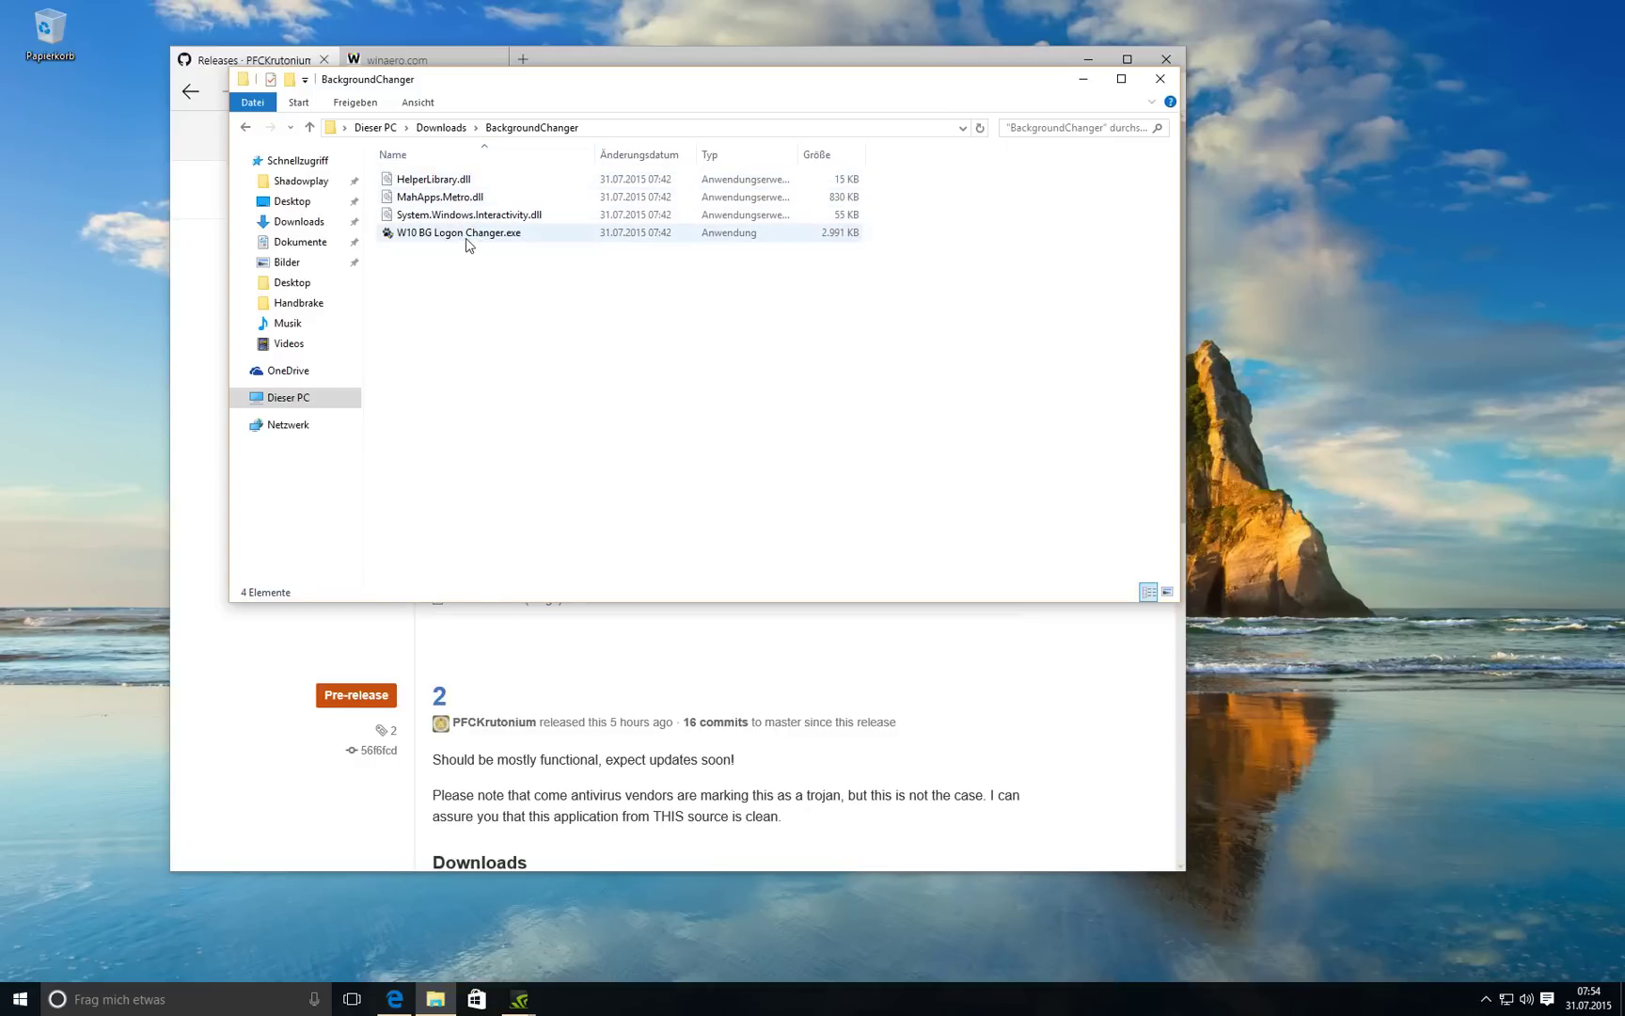
double_click(465, 233)
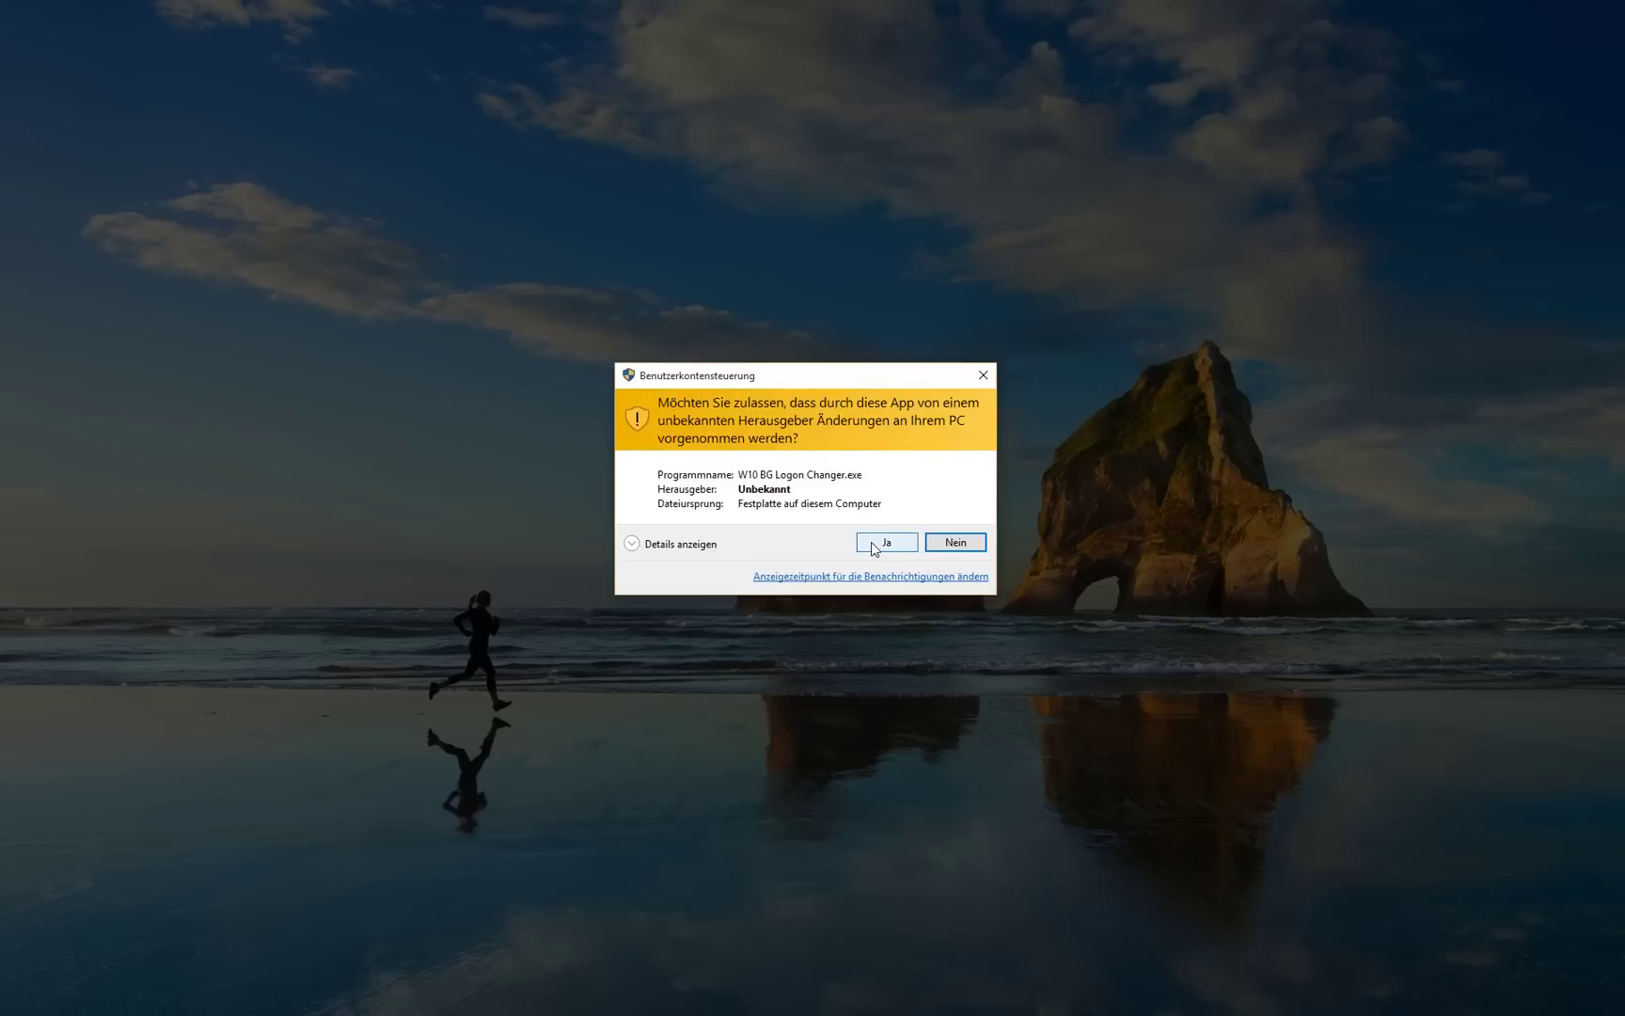
Allow the changer through the UAC prompt with 'Ja' and drag its window into place
left_click(874, 547)
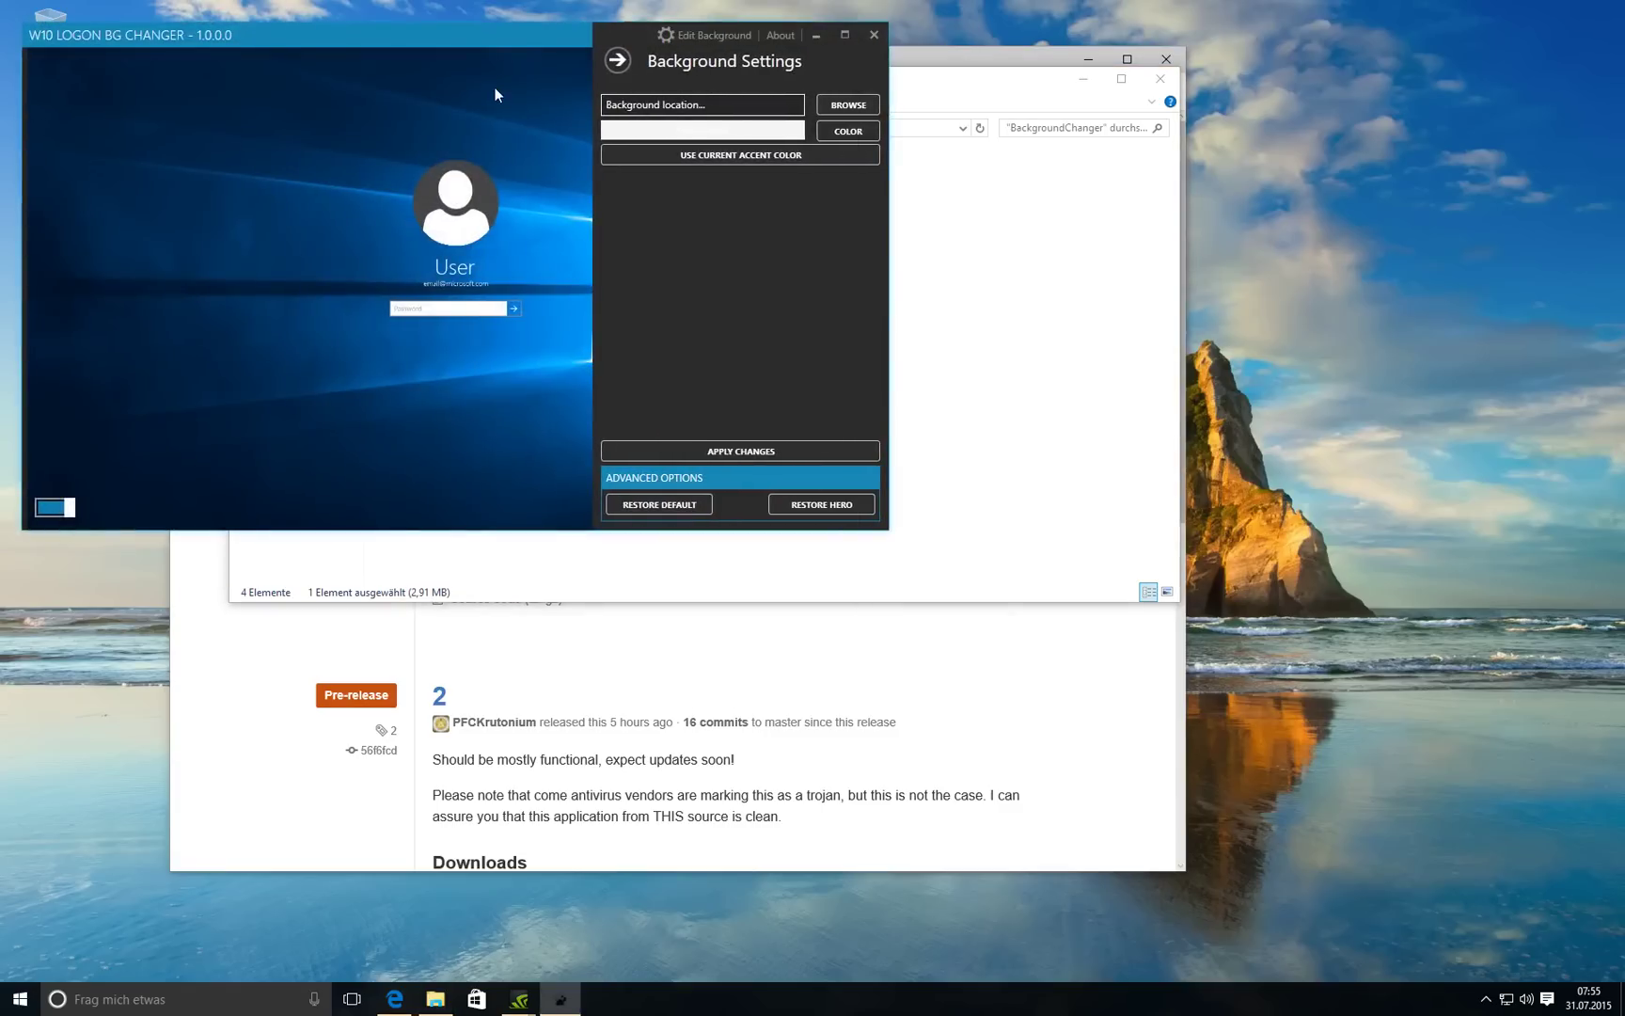
left_click_drag(484, 37, 529, 73)
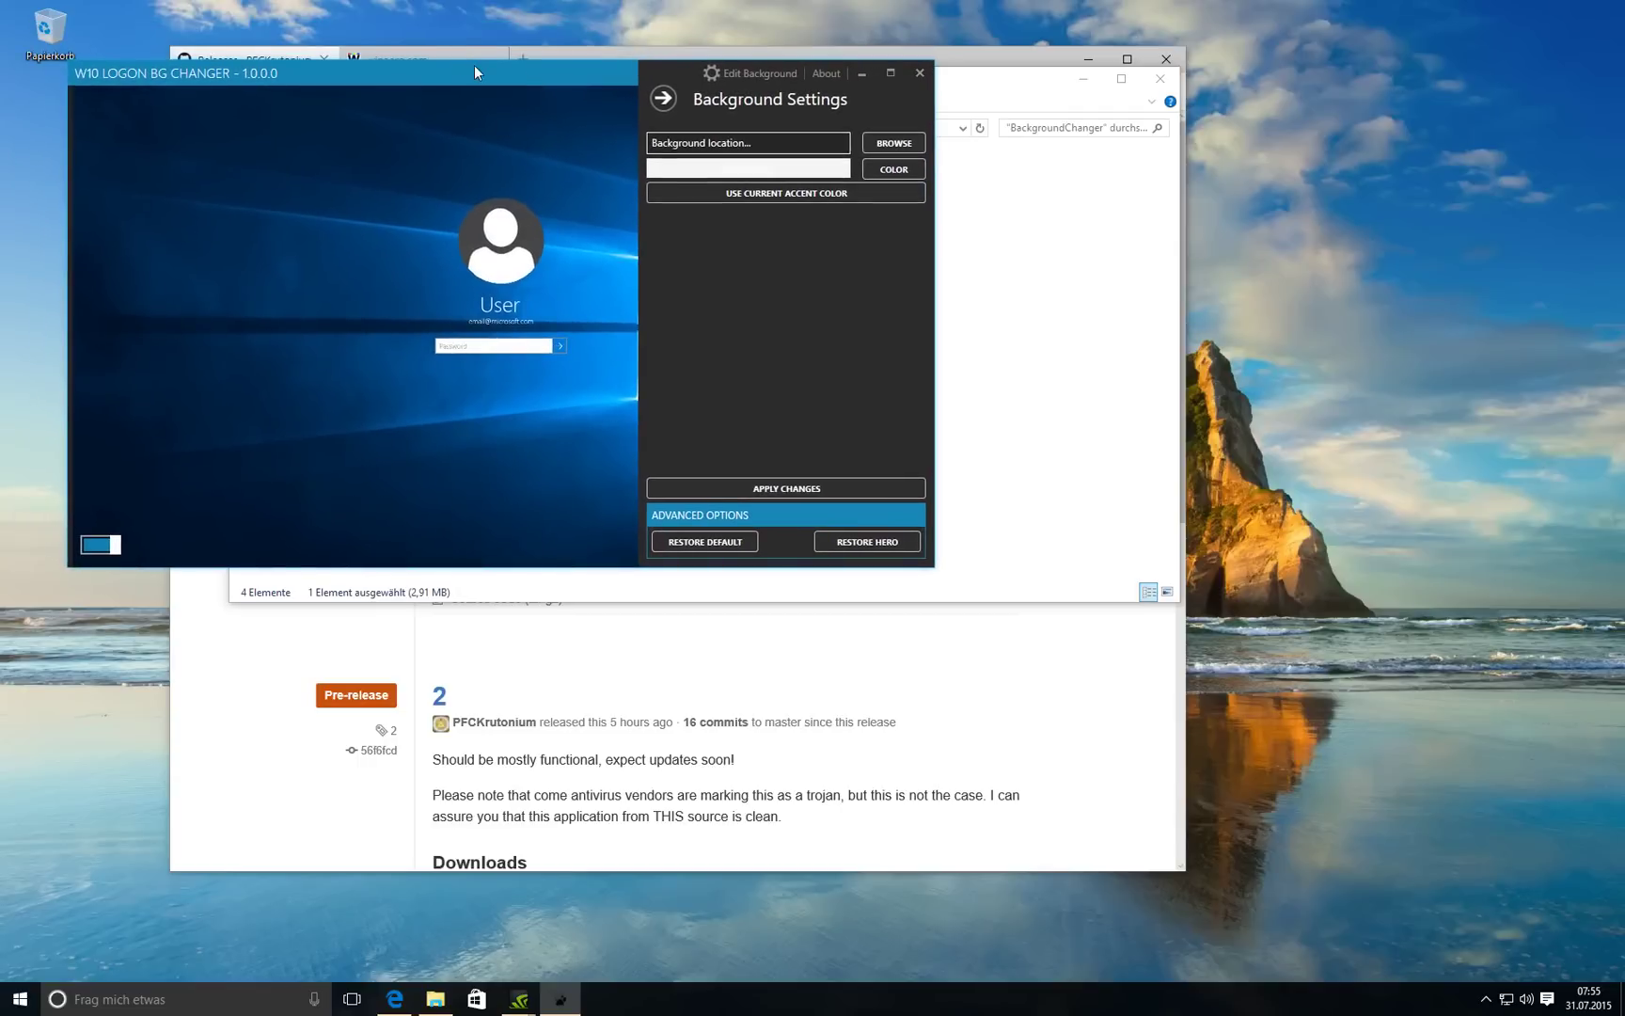
left_click_drag(477, 67, 451, 81)
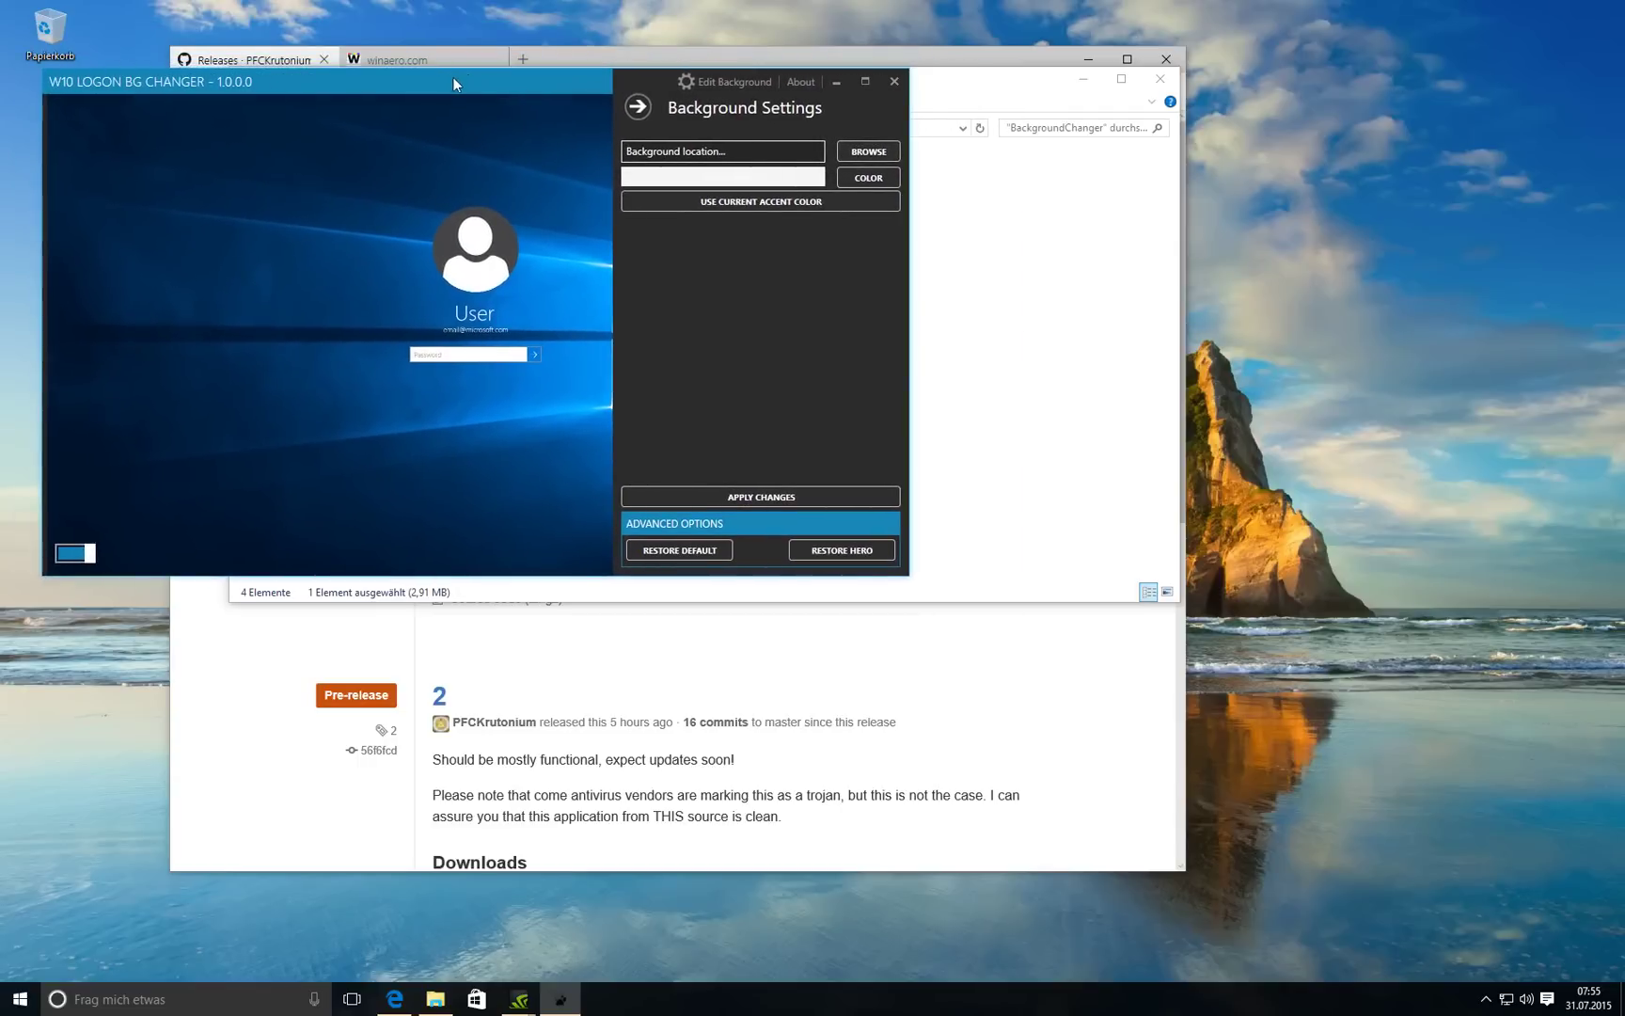
left_click(854, 153)
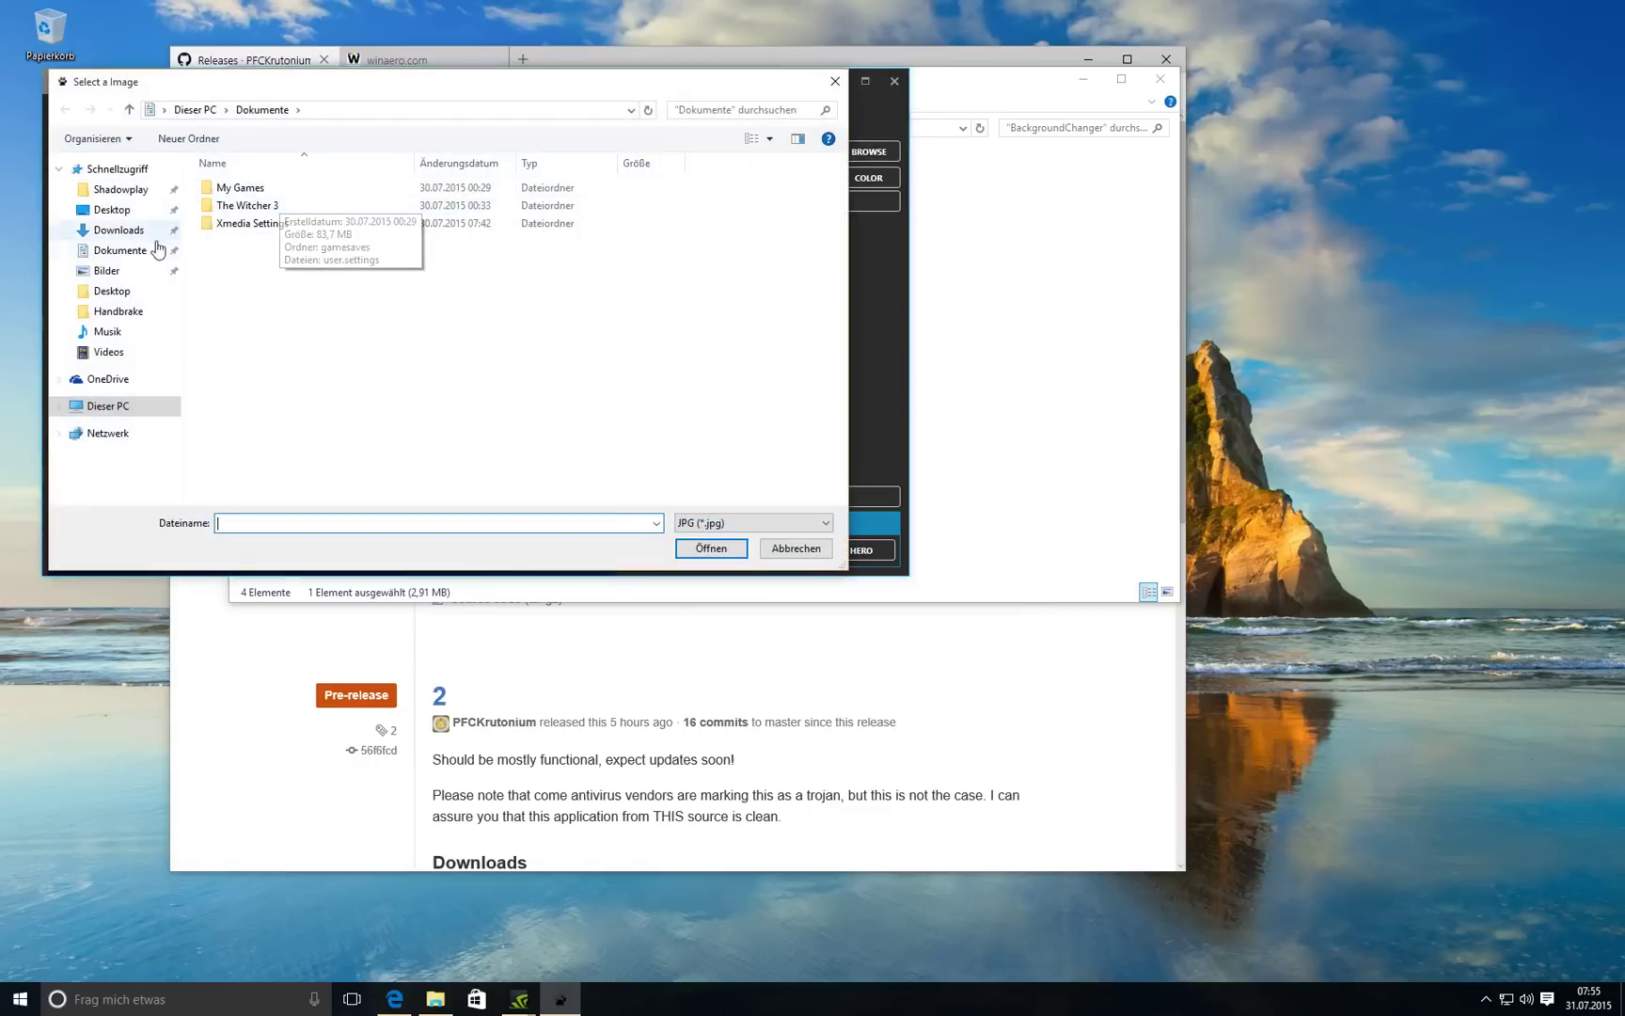
left_click(106, 271)
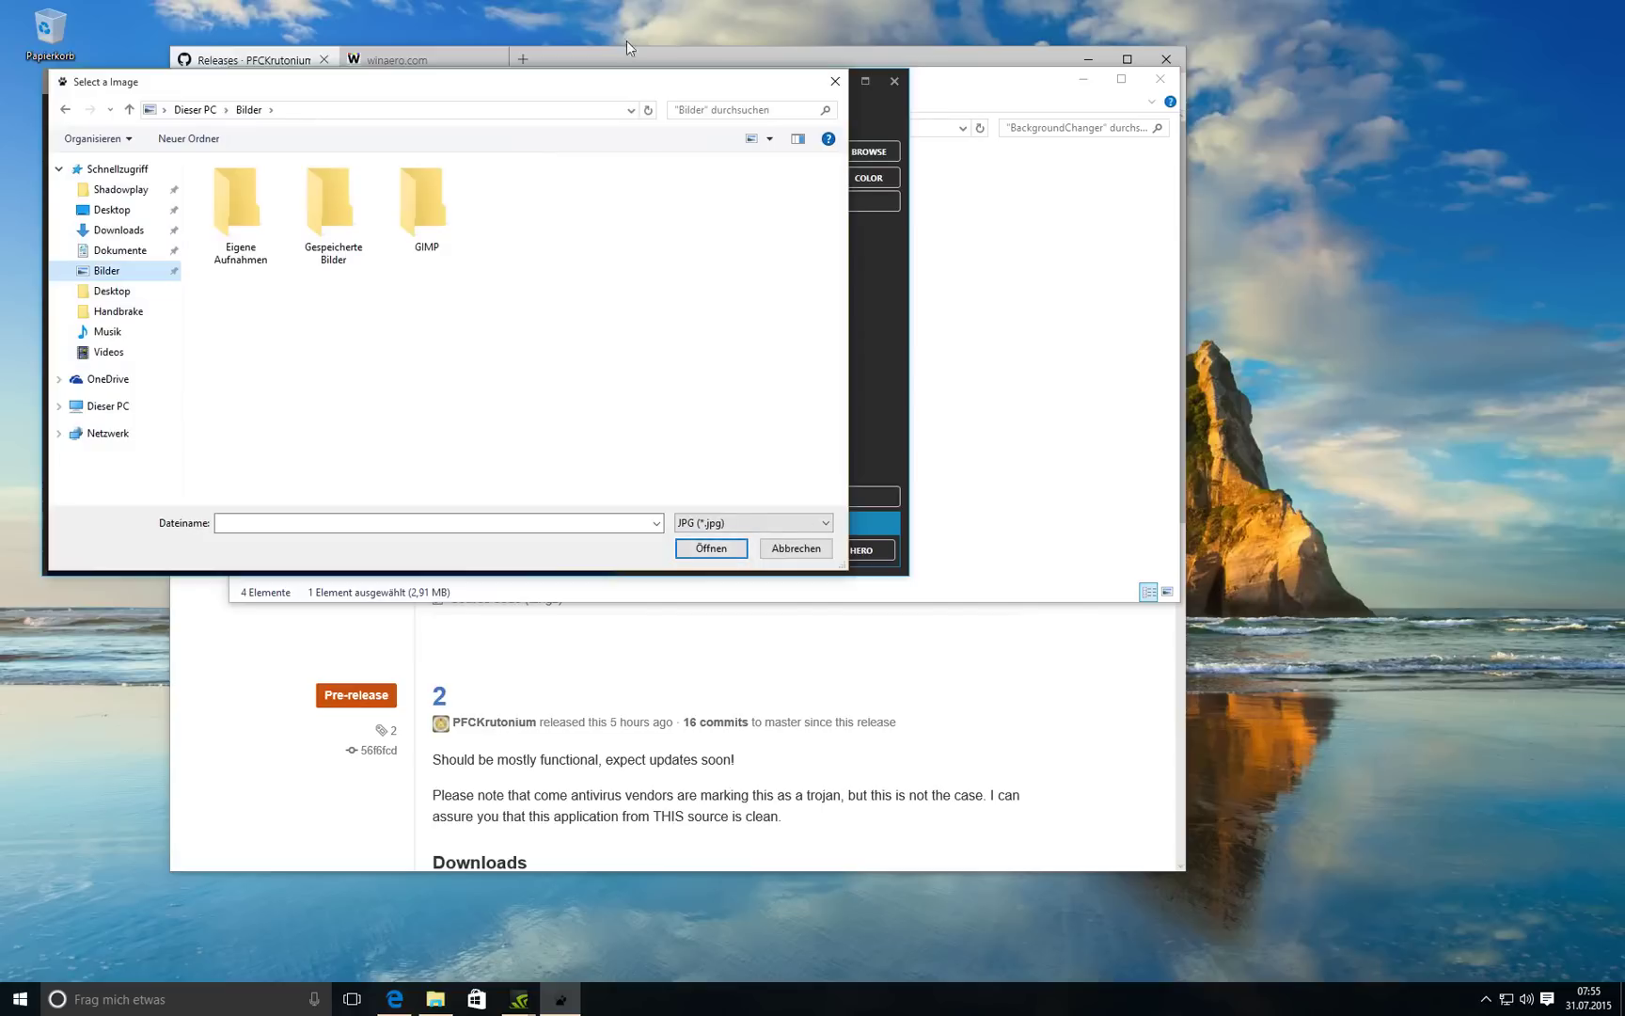
left_click_drag(624, 84, 661, 160)
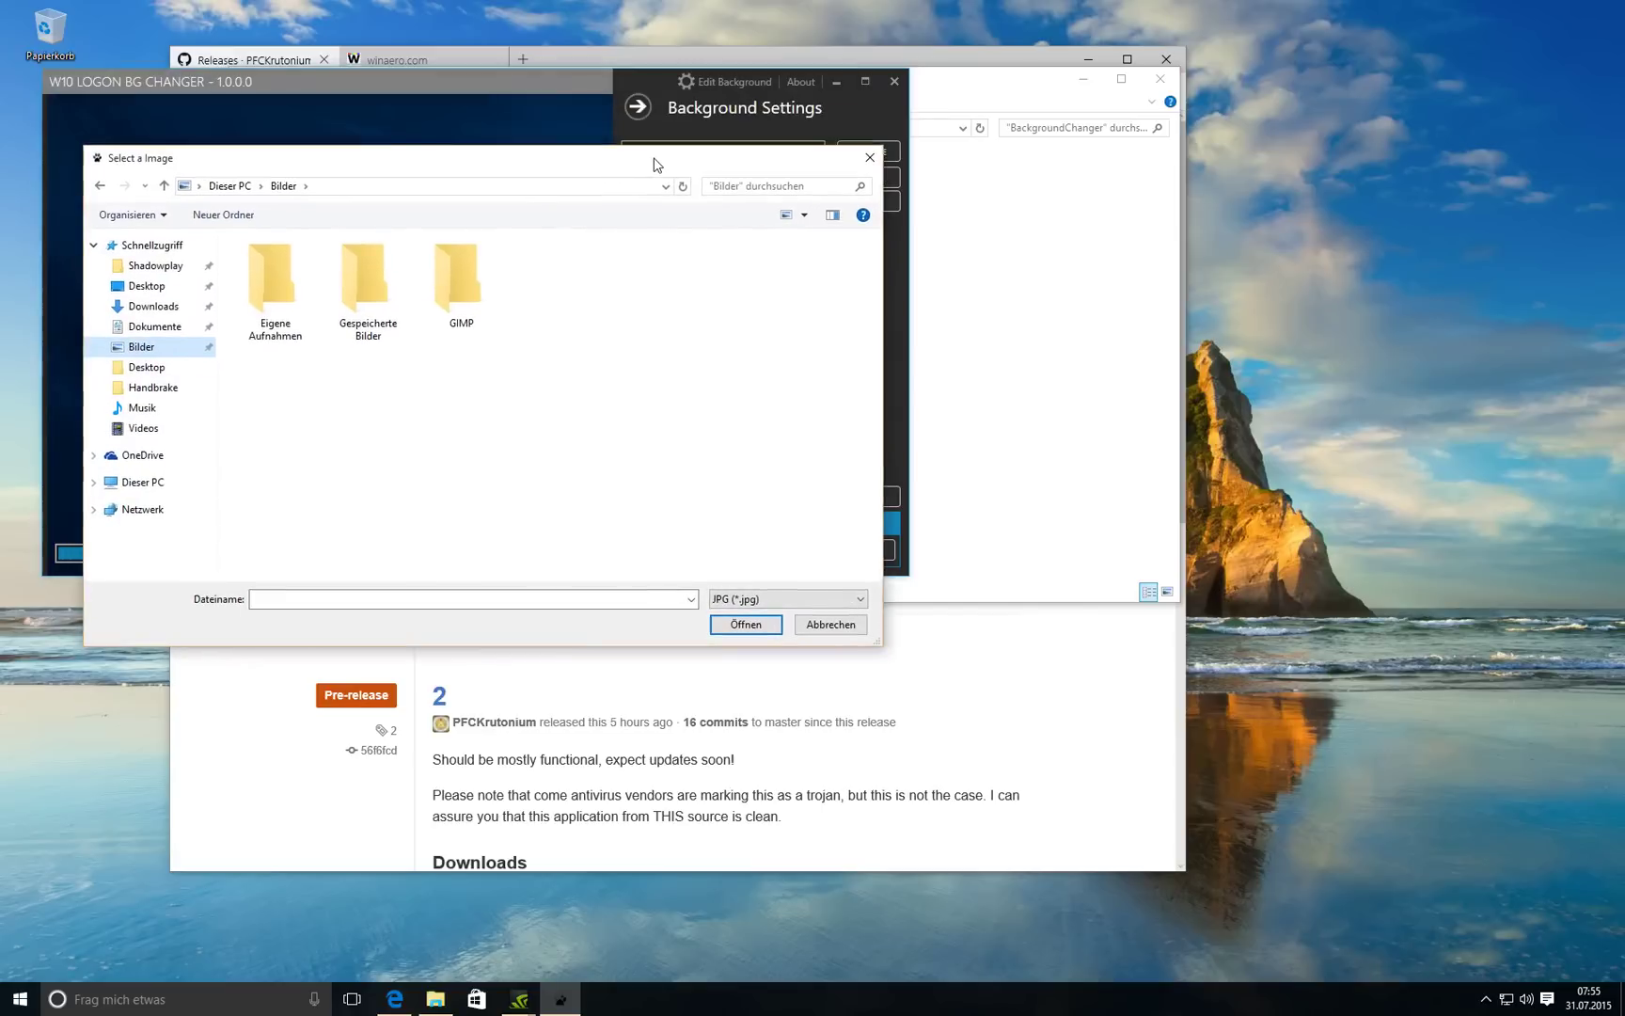
left_click(869, 158)
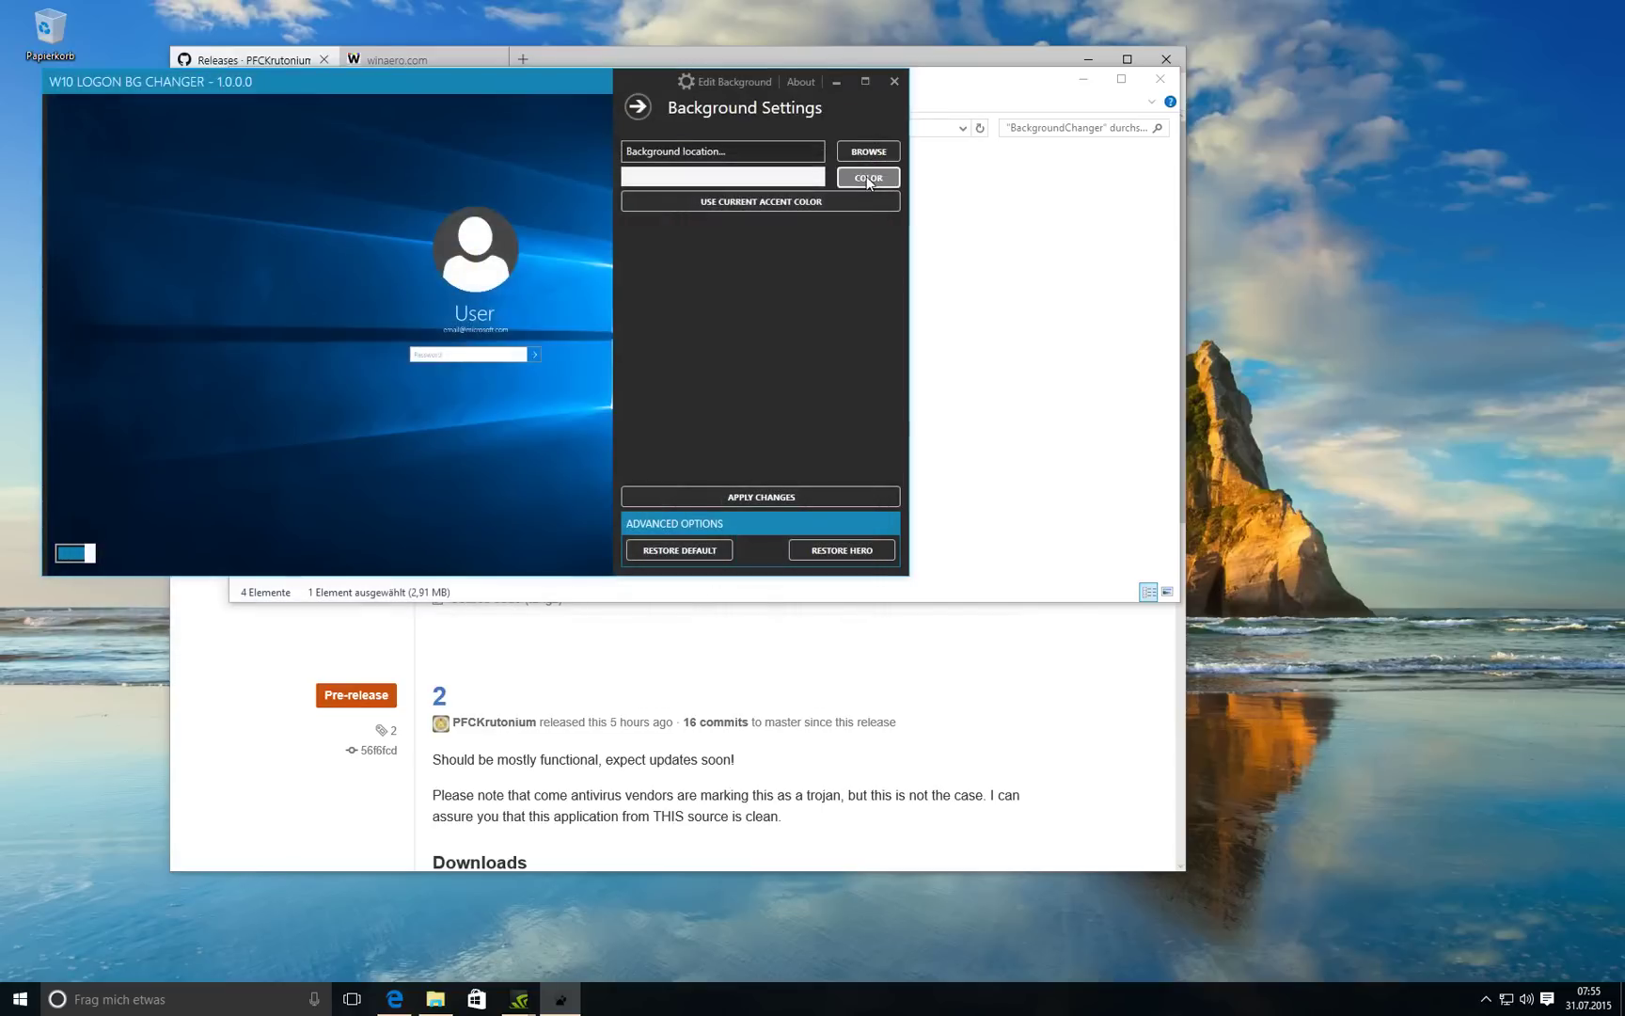
left_click(866, 177)
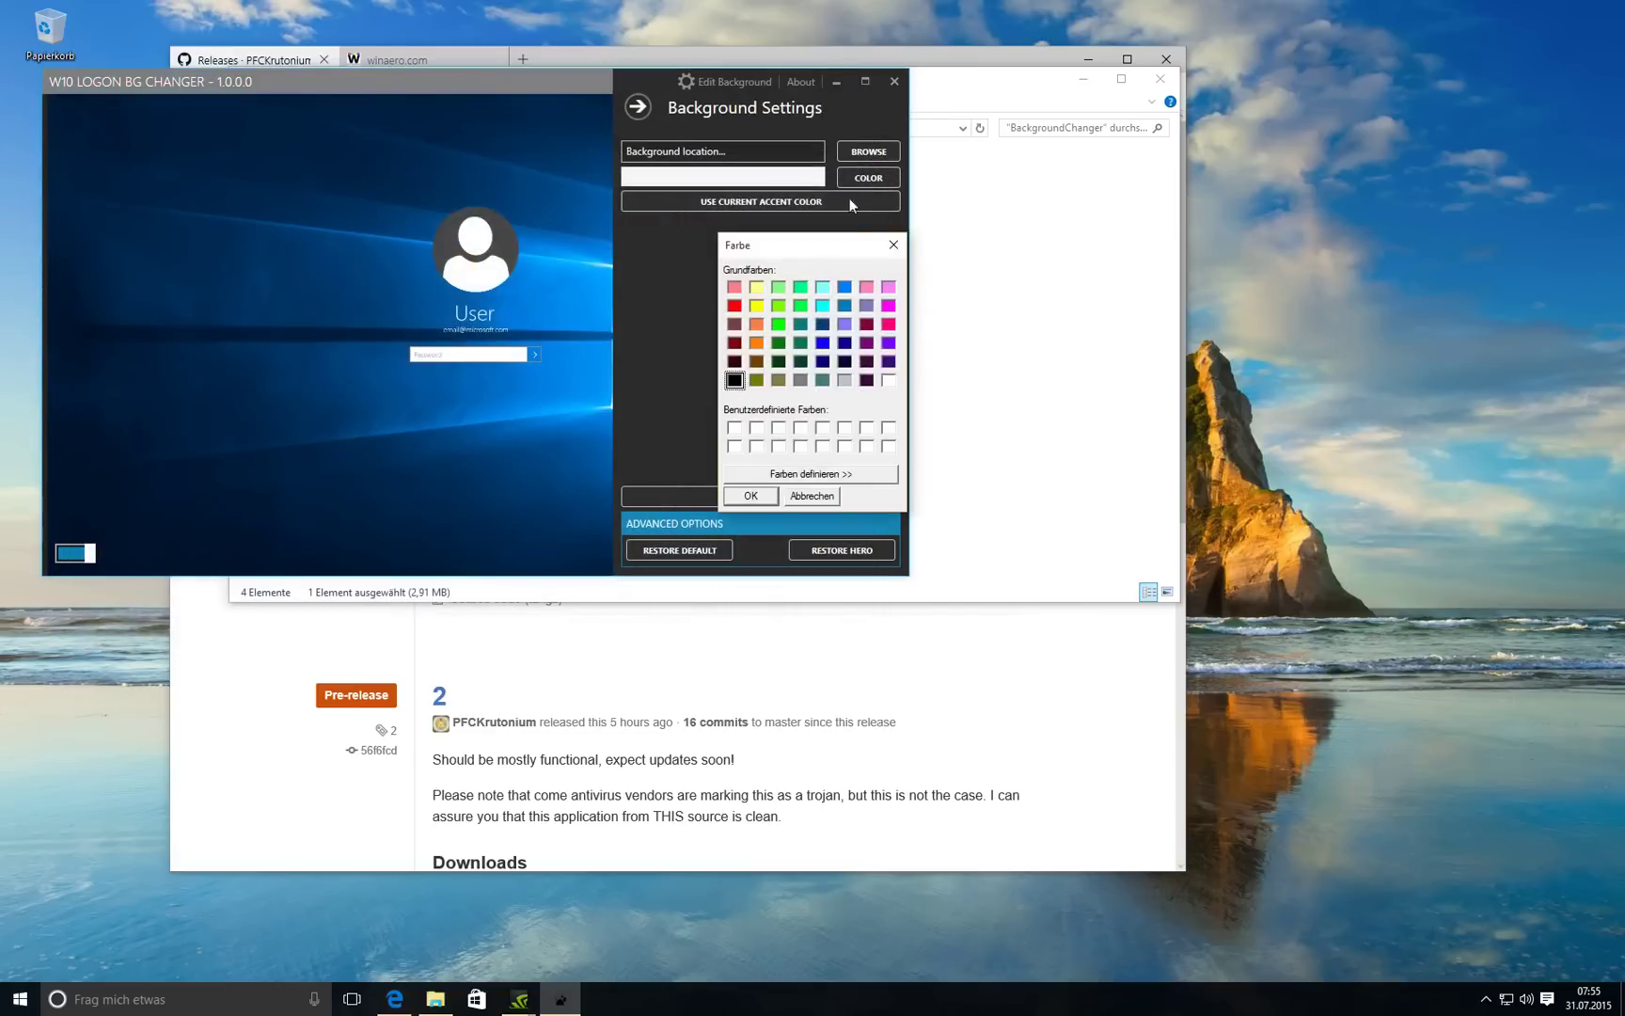
left_click(894, 248)
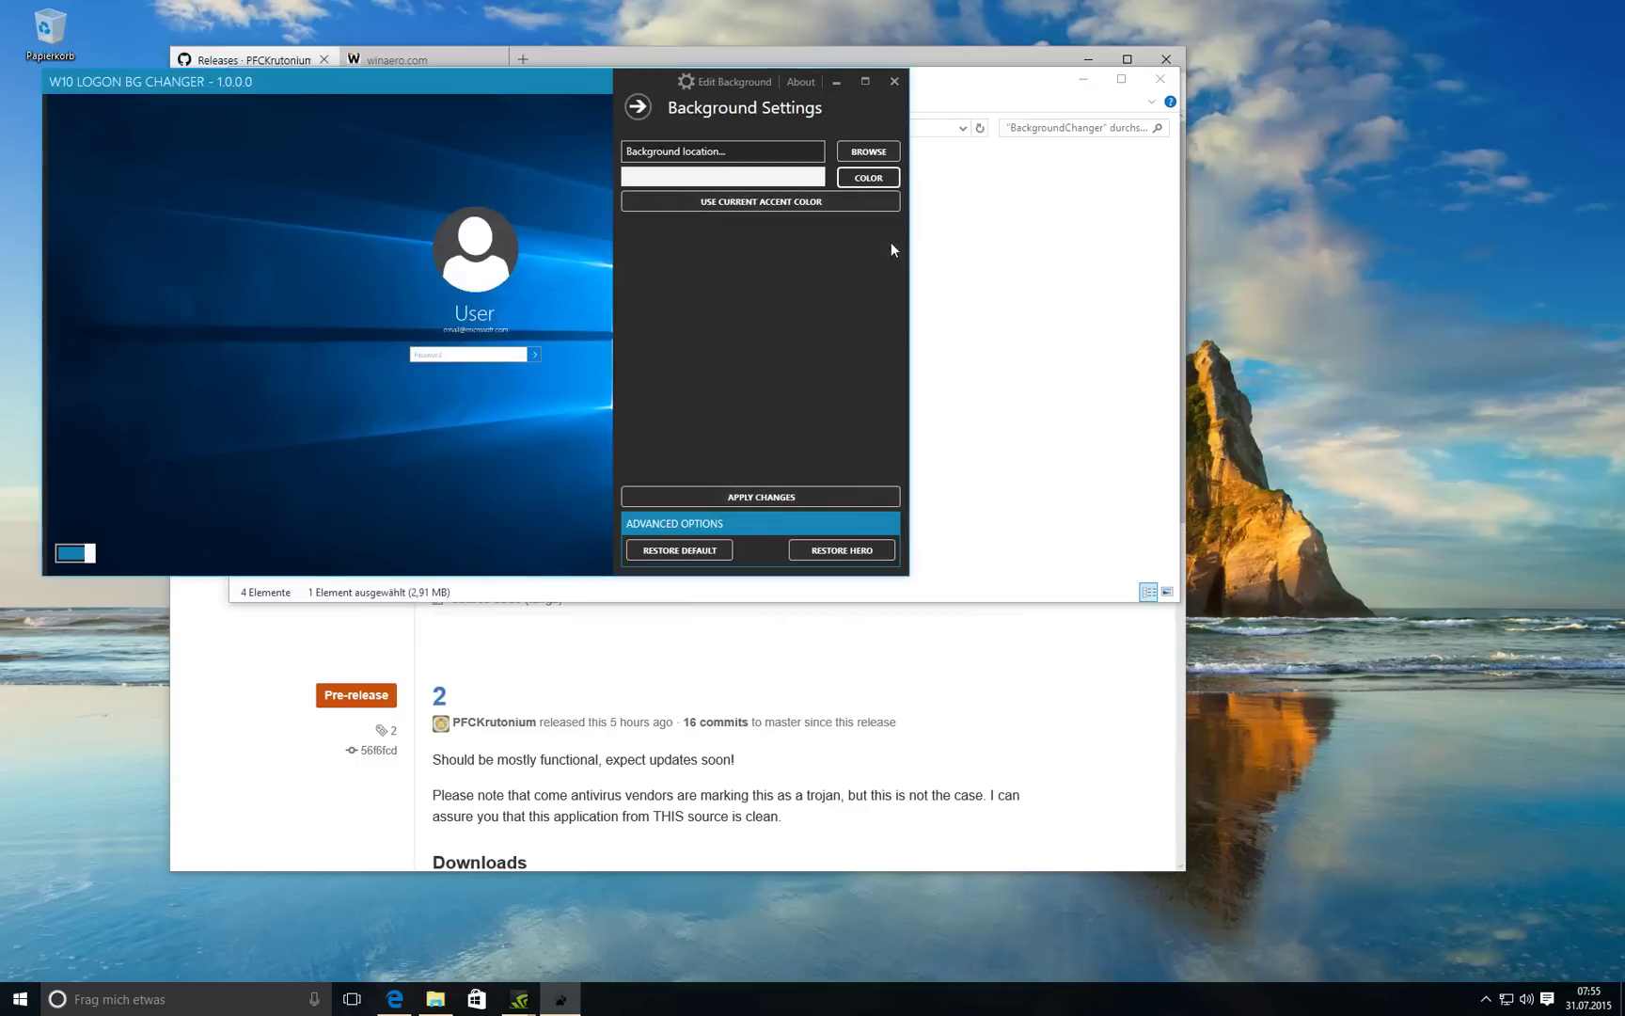
Patch the current accent colour onto the login screen, dismiss the confirmation, then restore the hero image
left_click(768, 203)
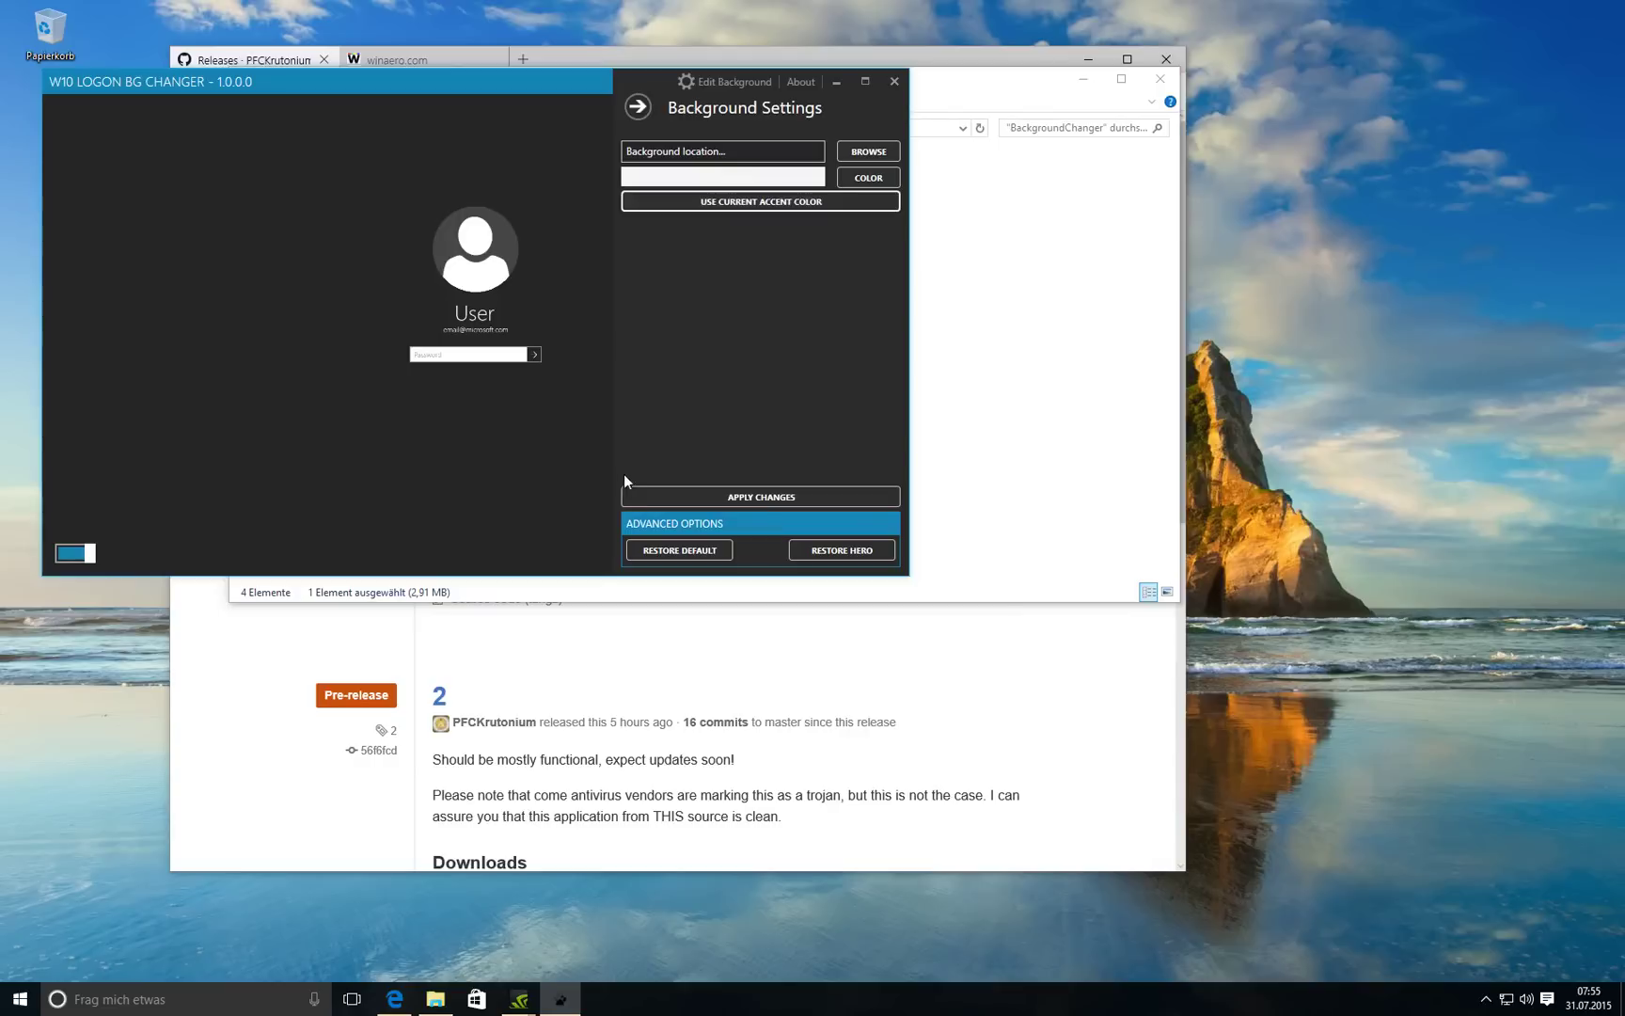
left_click(646, 495)
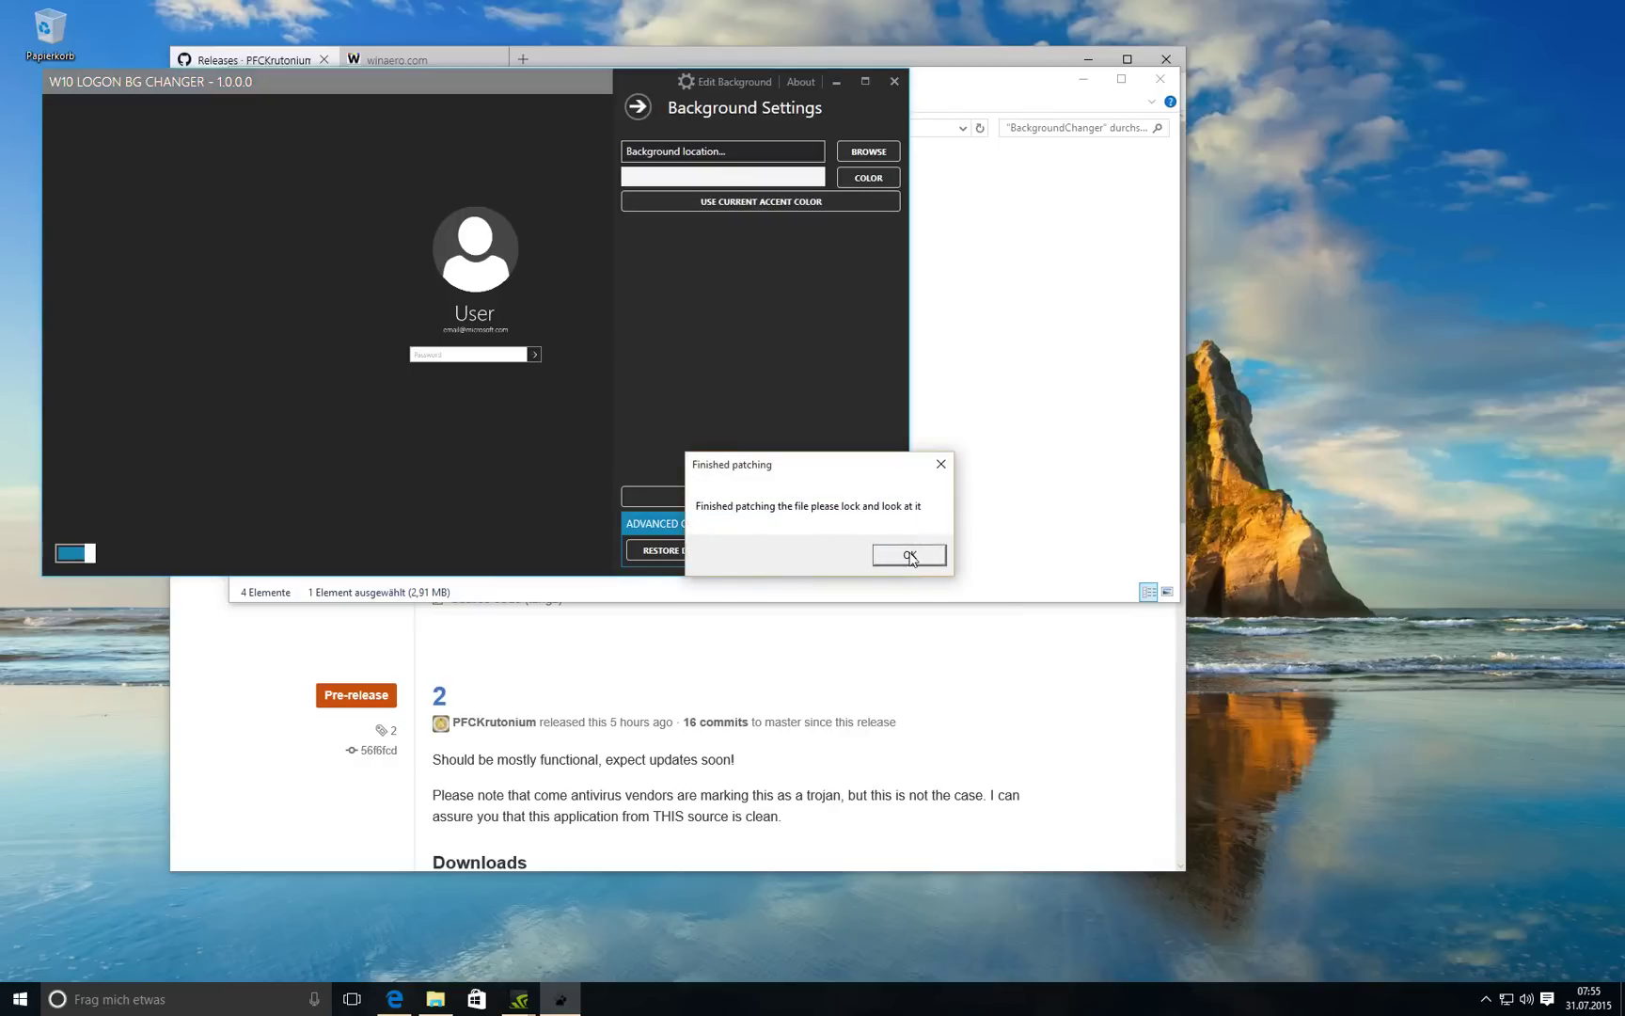
left_click(909, 556)
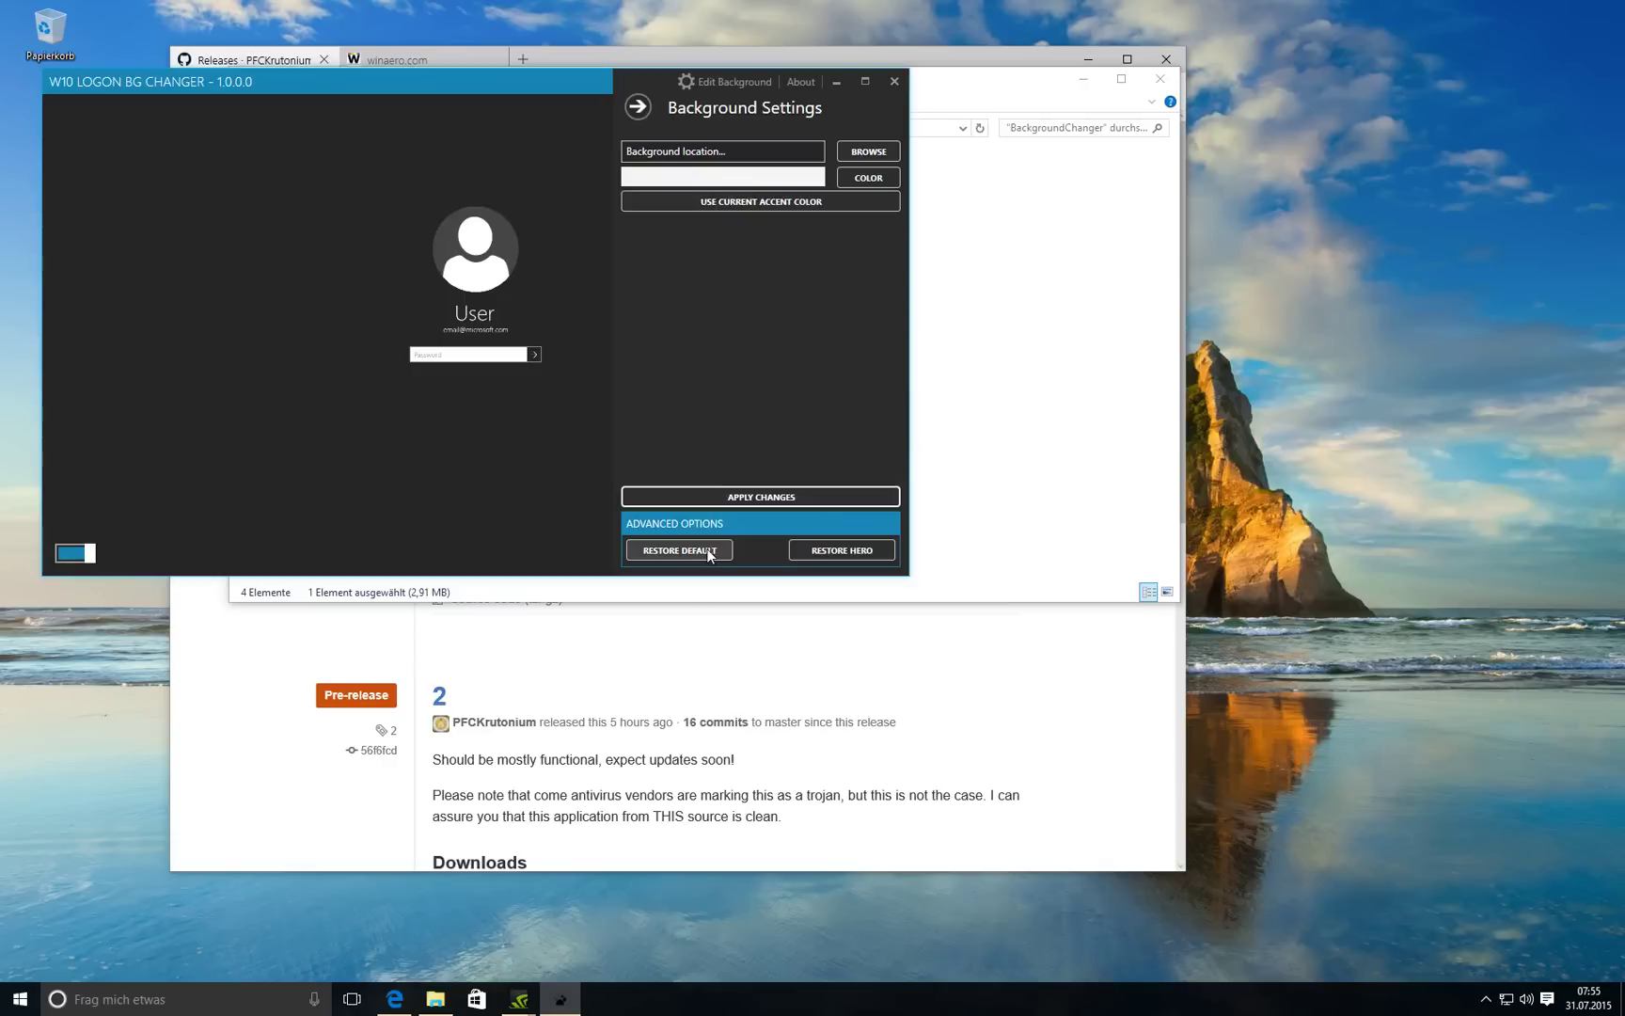
left_click(841, 550)
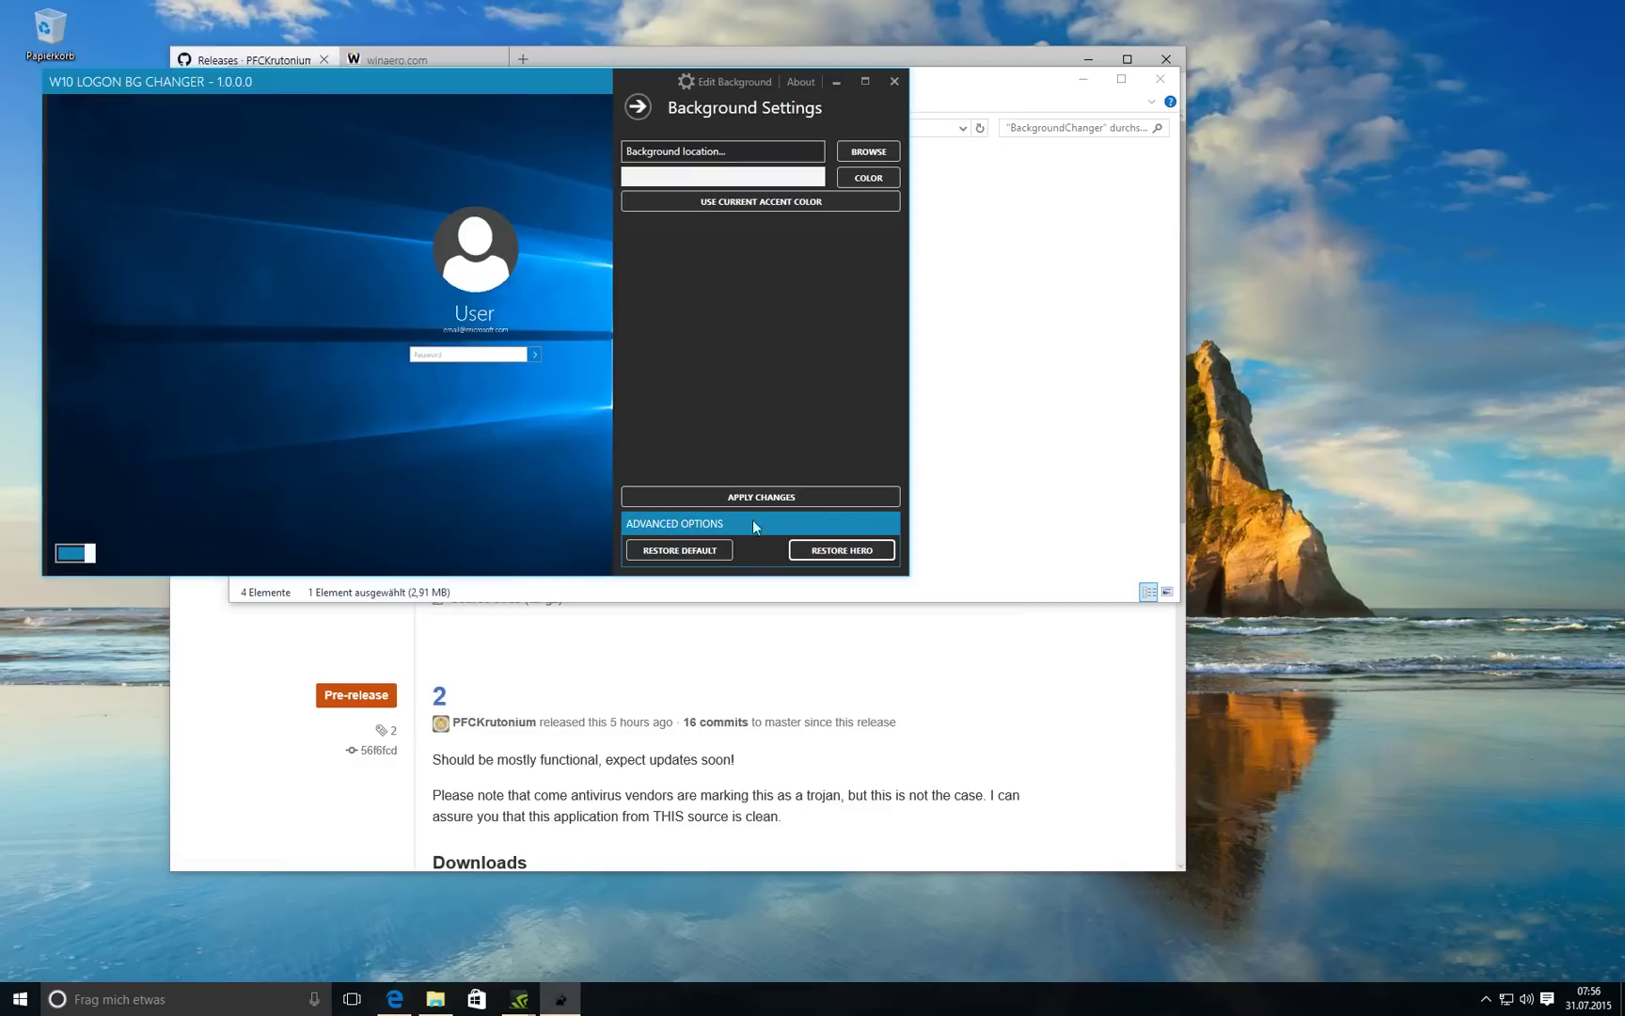
Reset the login image to default, confirm with 'Ja', and apply the changes
left_click(679, 550)
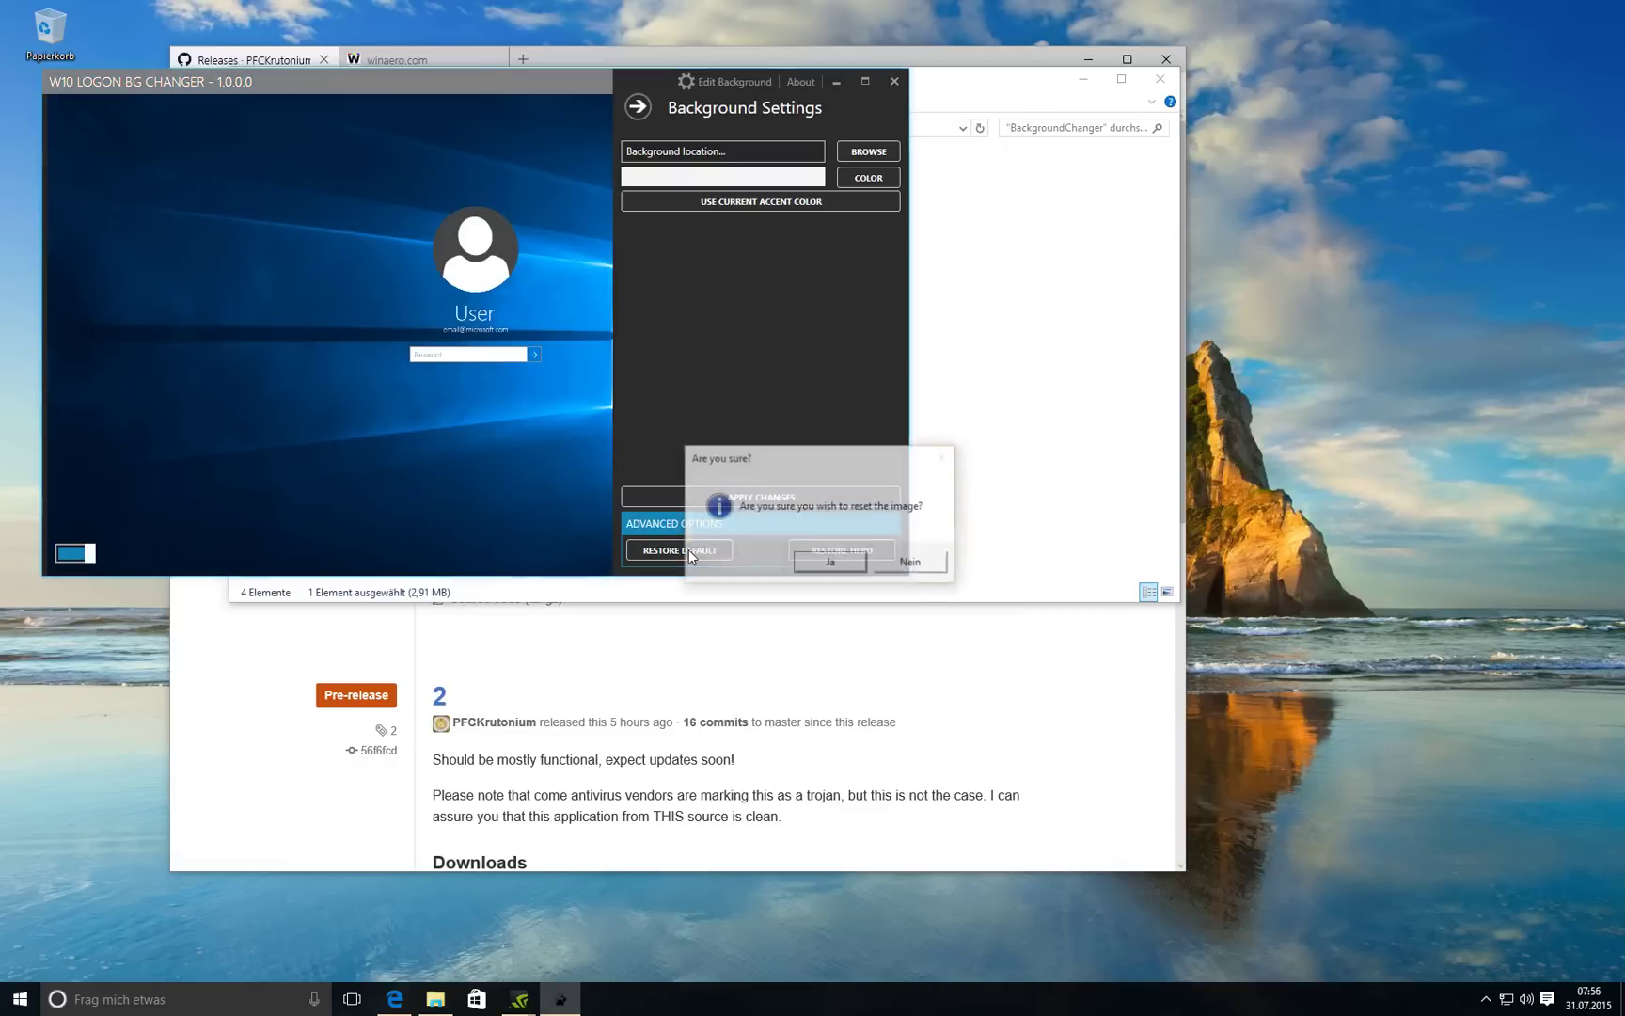
left_click(818, 565)
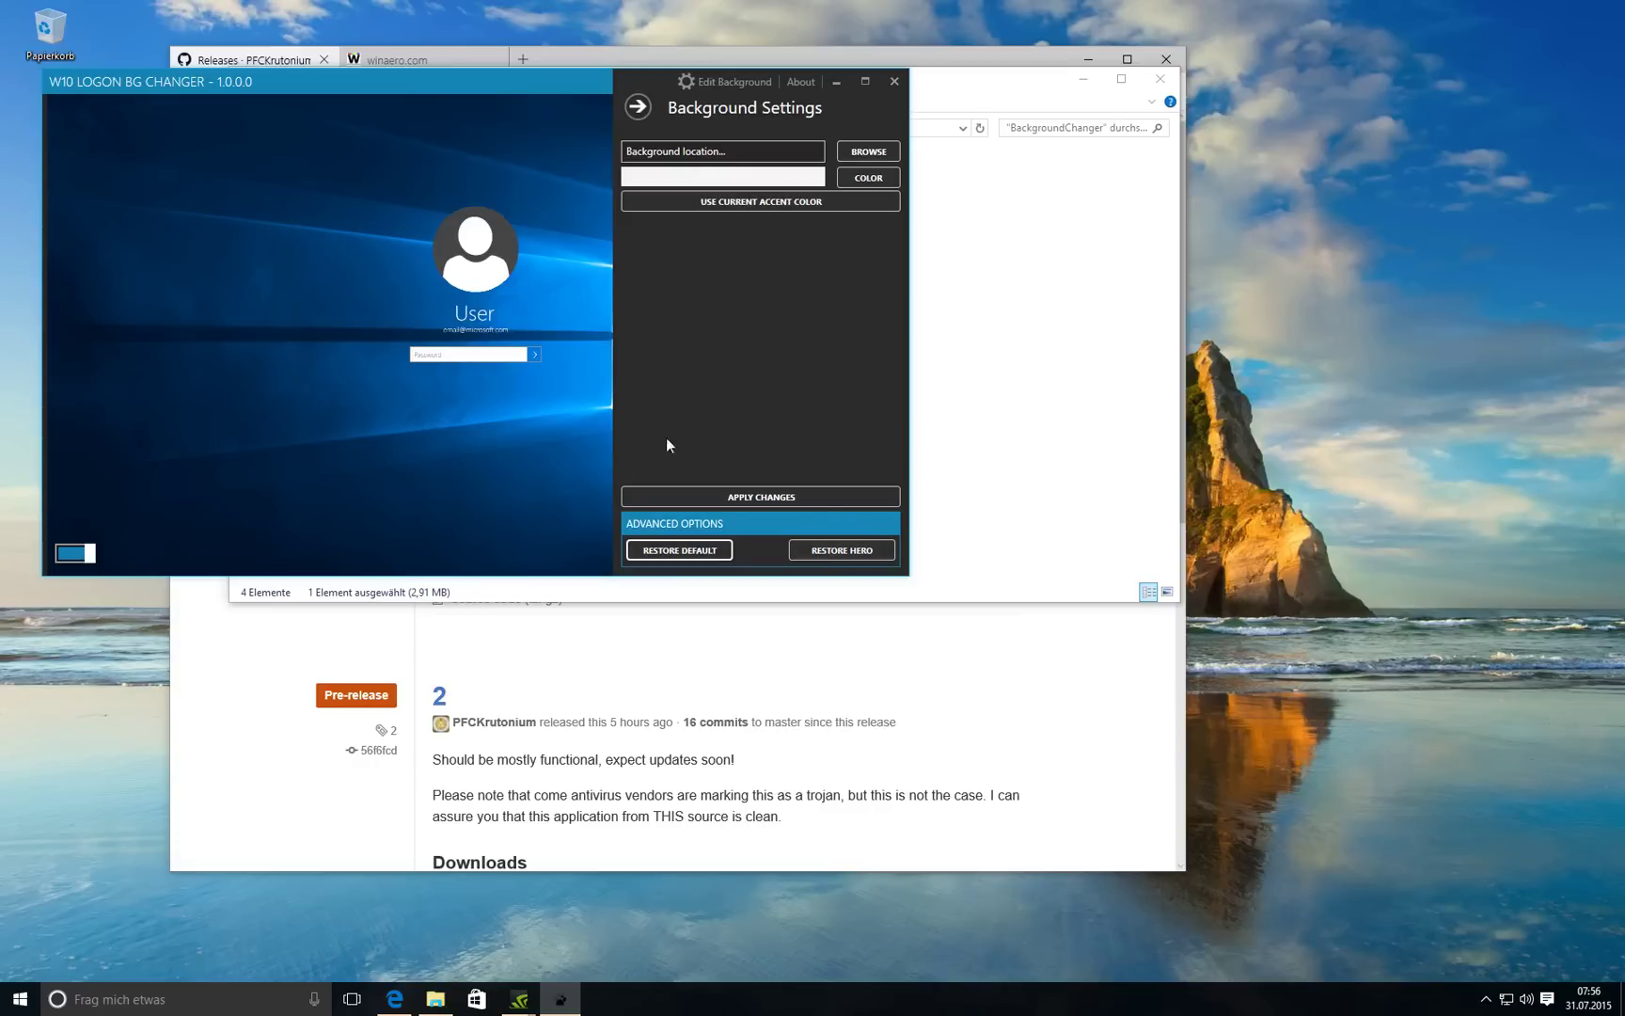
left_click(751, 492)
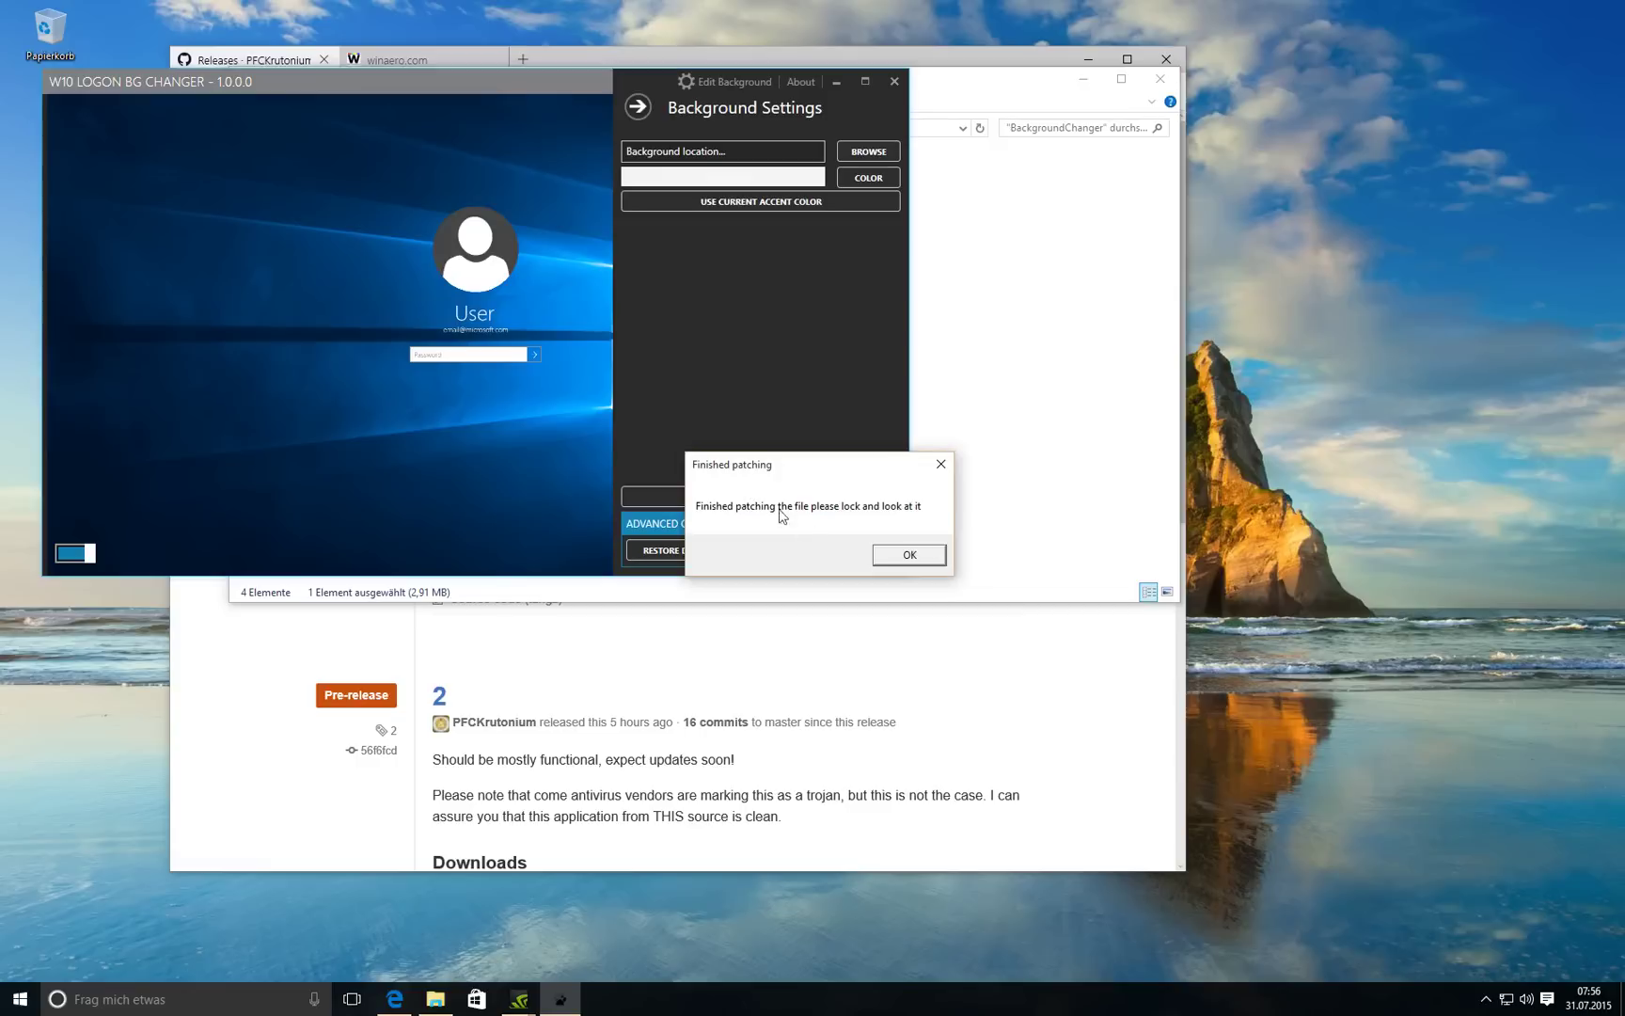
Fill the login background with the current accent colour, apply it, and dismiss both patching messages
left_click(908, 555)
left_click(777, 200)
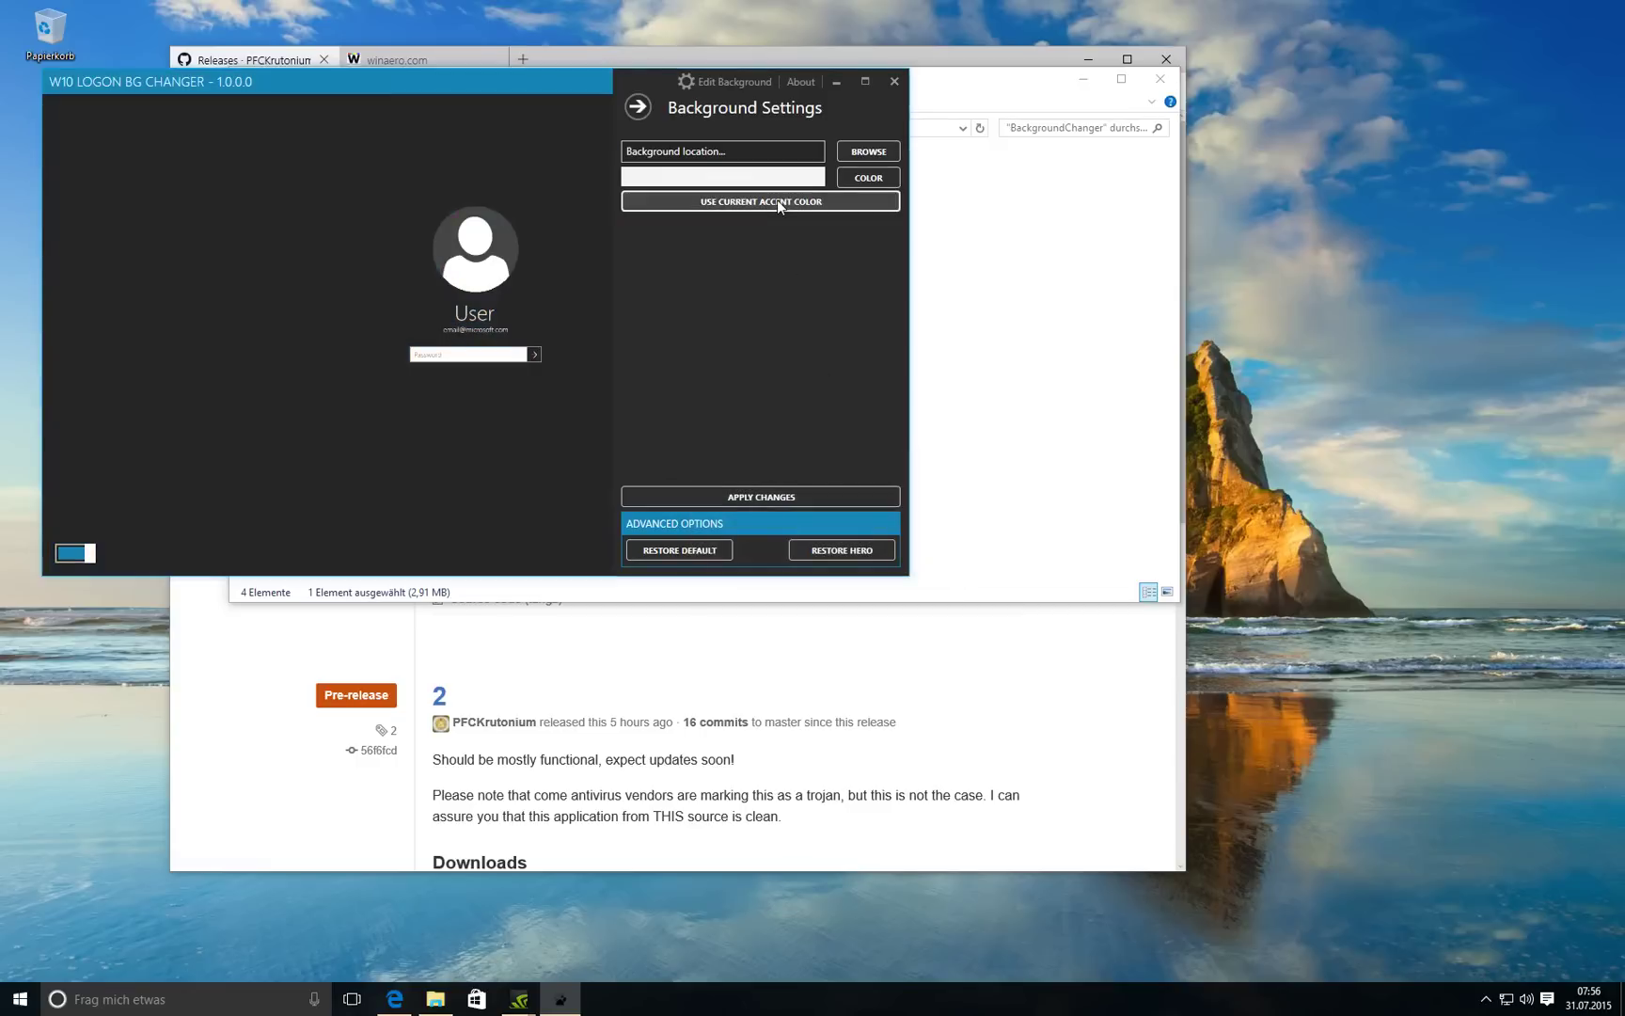
left_click(757, 499)
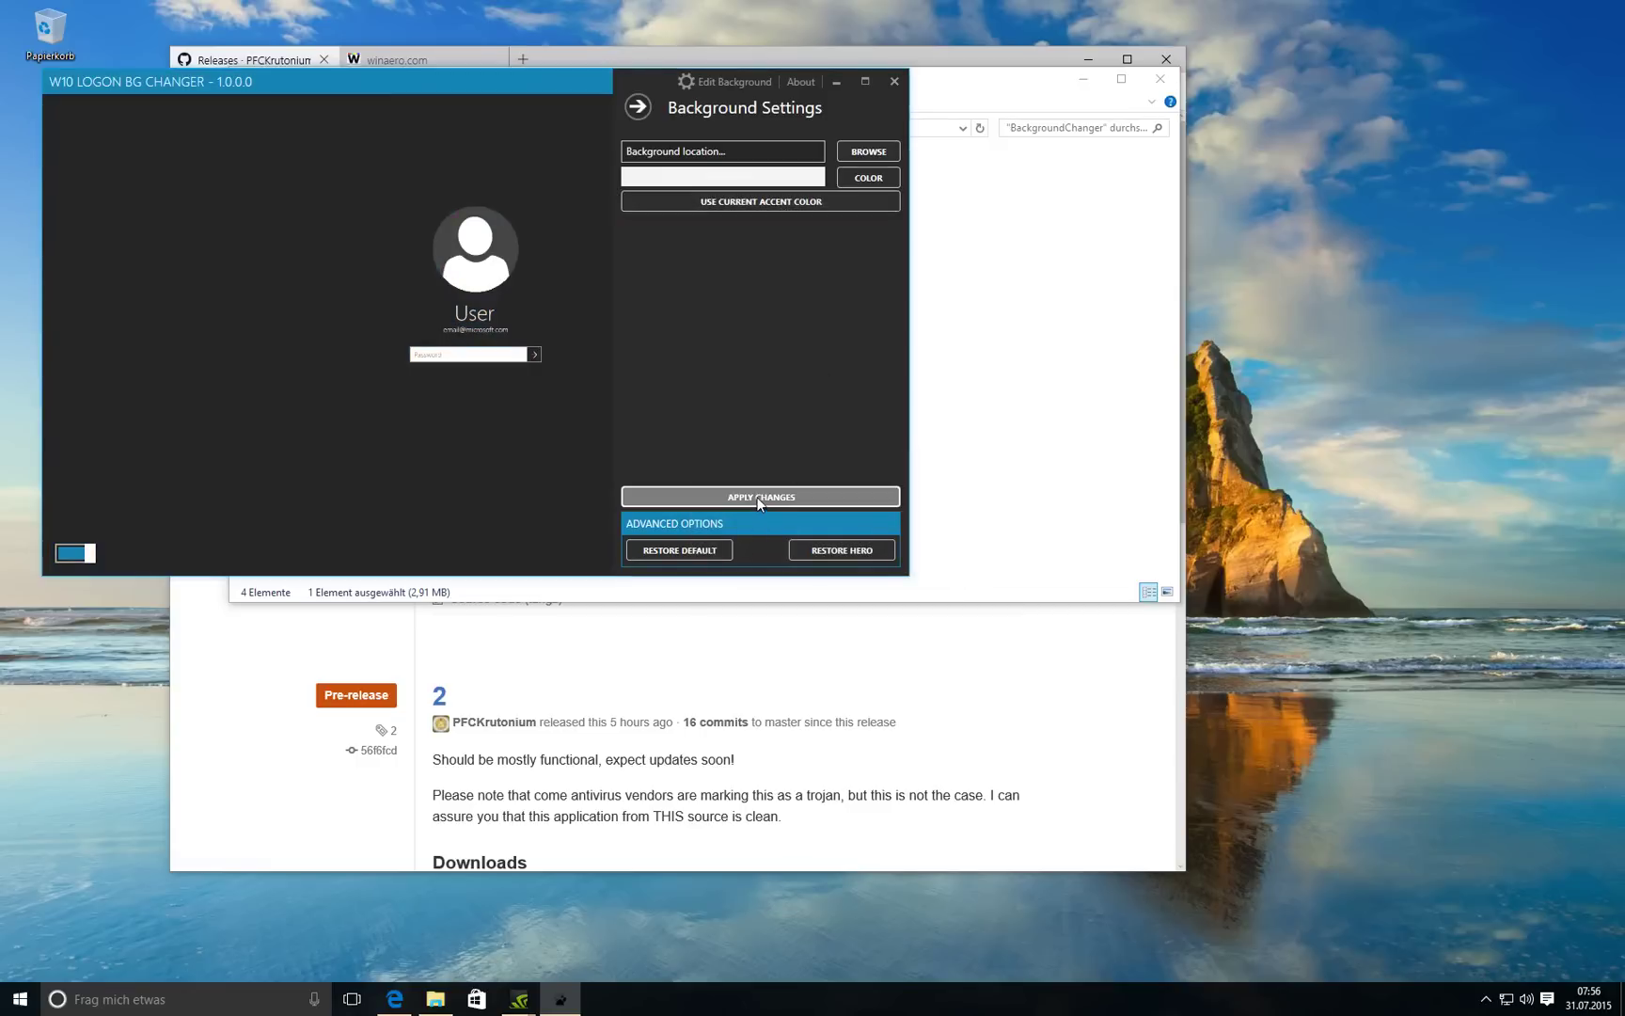
left_click(909, 554)
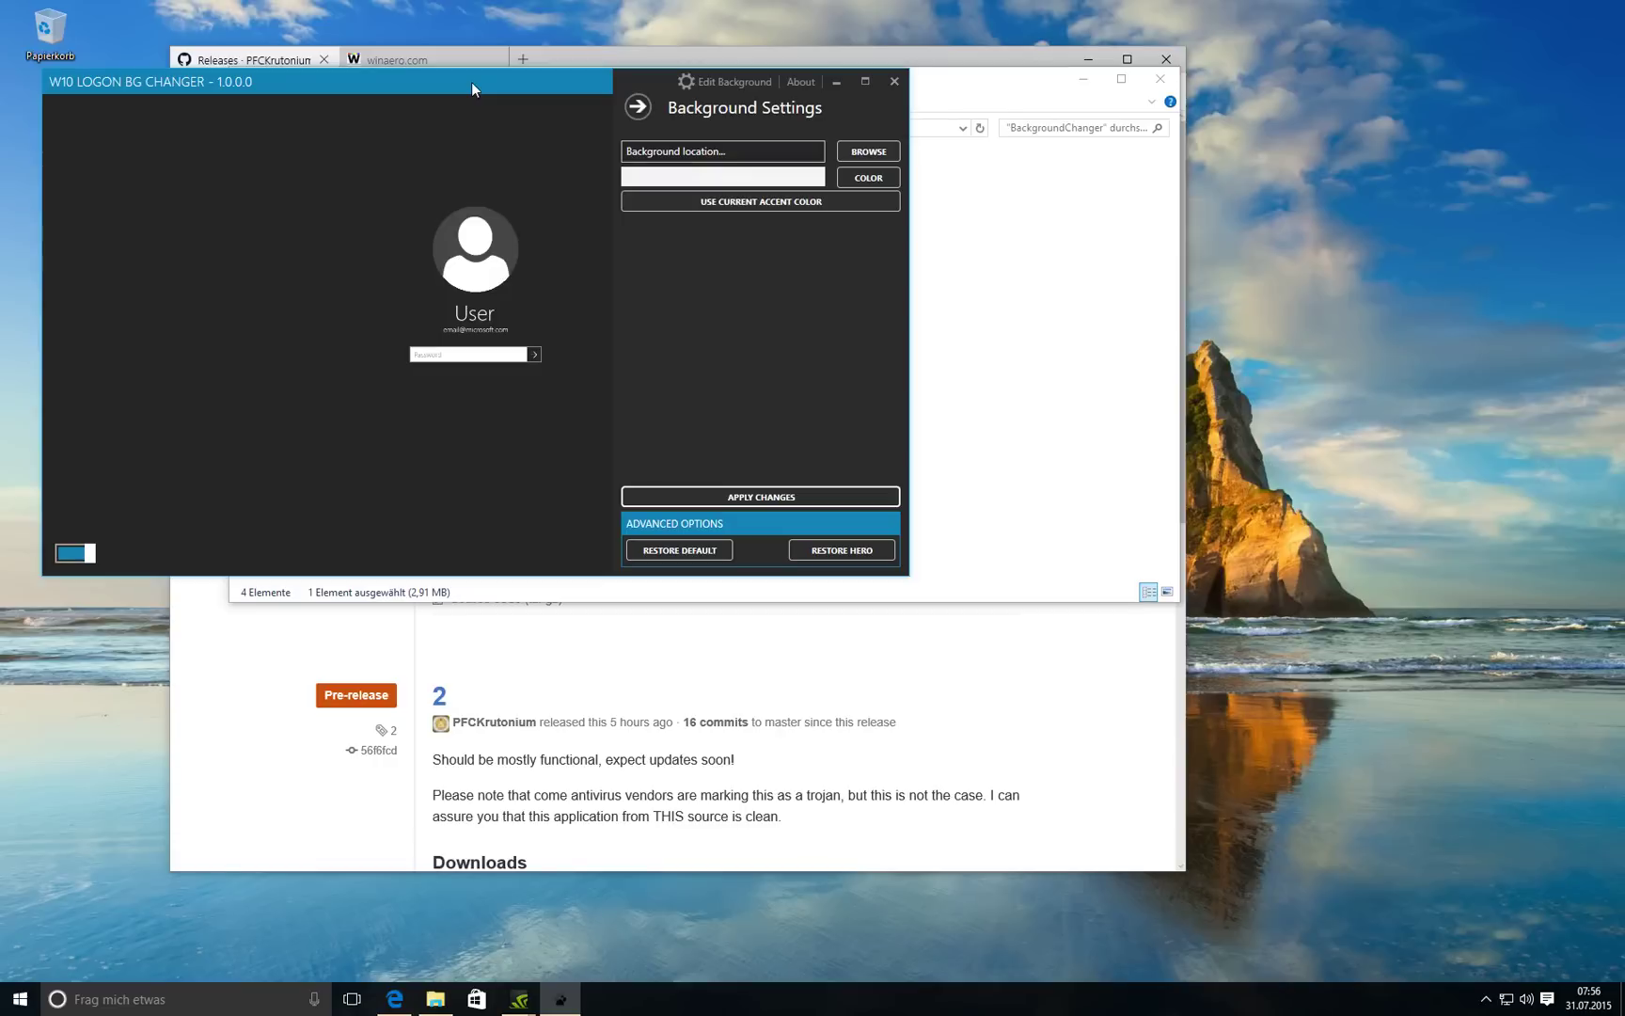
Drag the changer window to a new position, then bring Edge to the front
left_click_drag(471, 82, 497, 99)
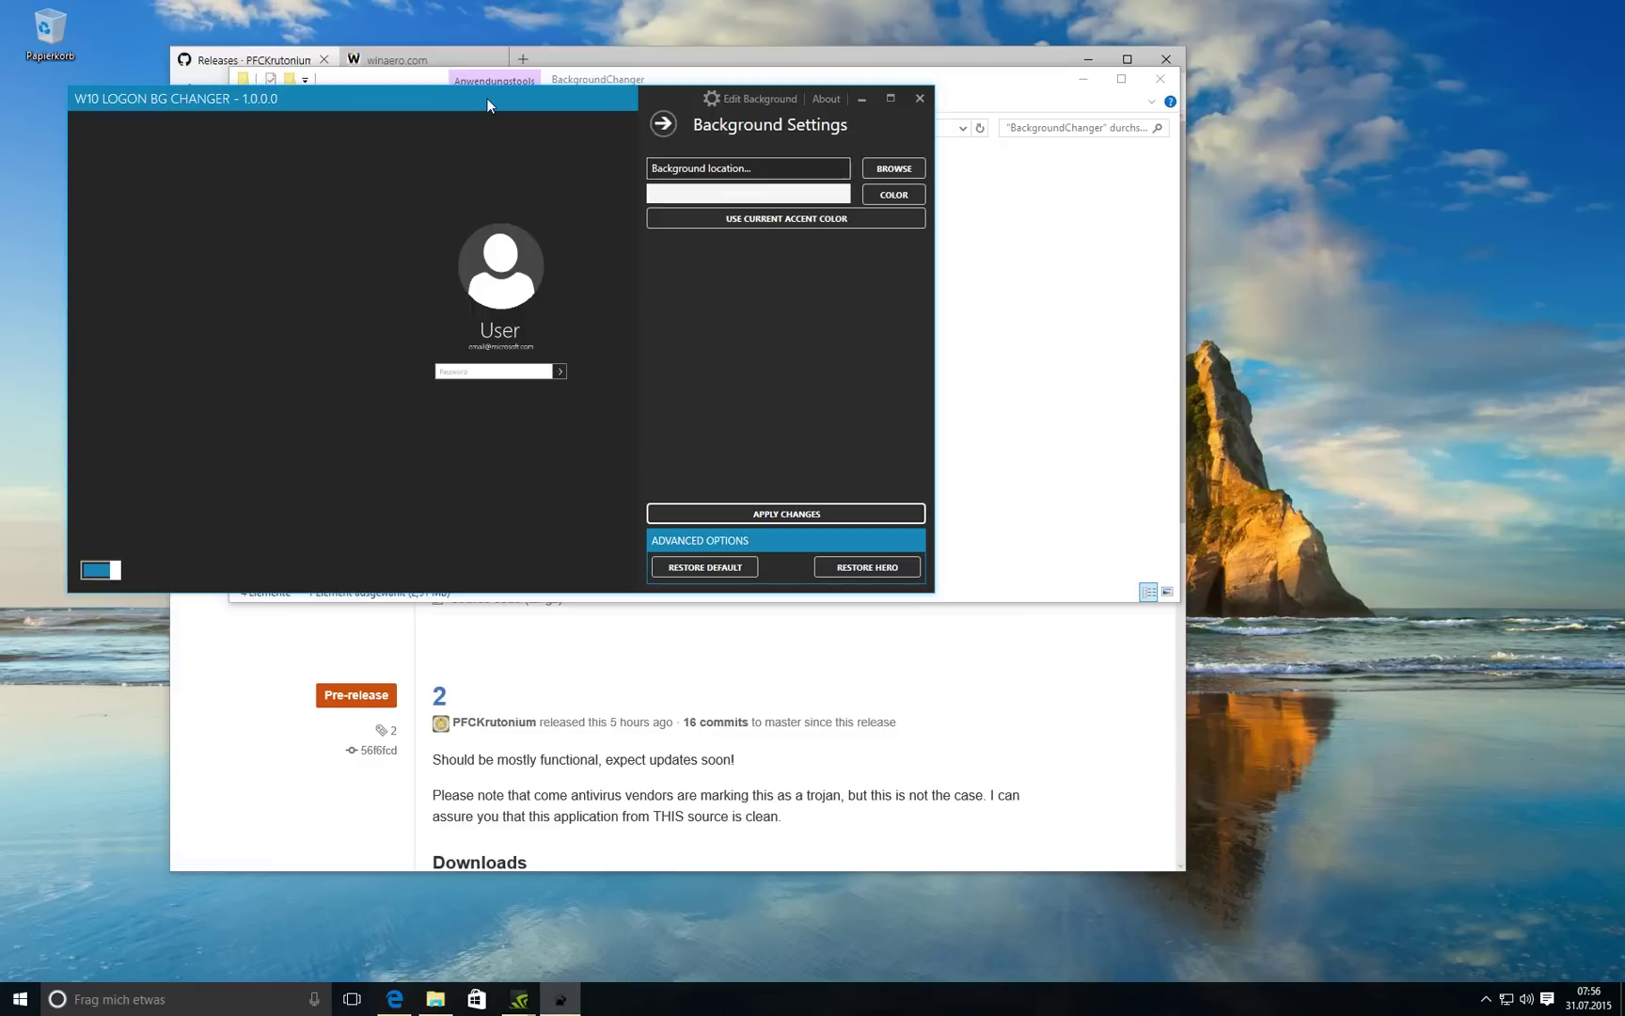
left_click_drag(487, 99, 514, 127)
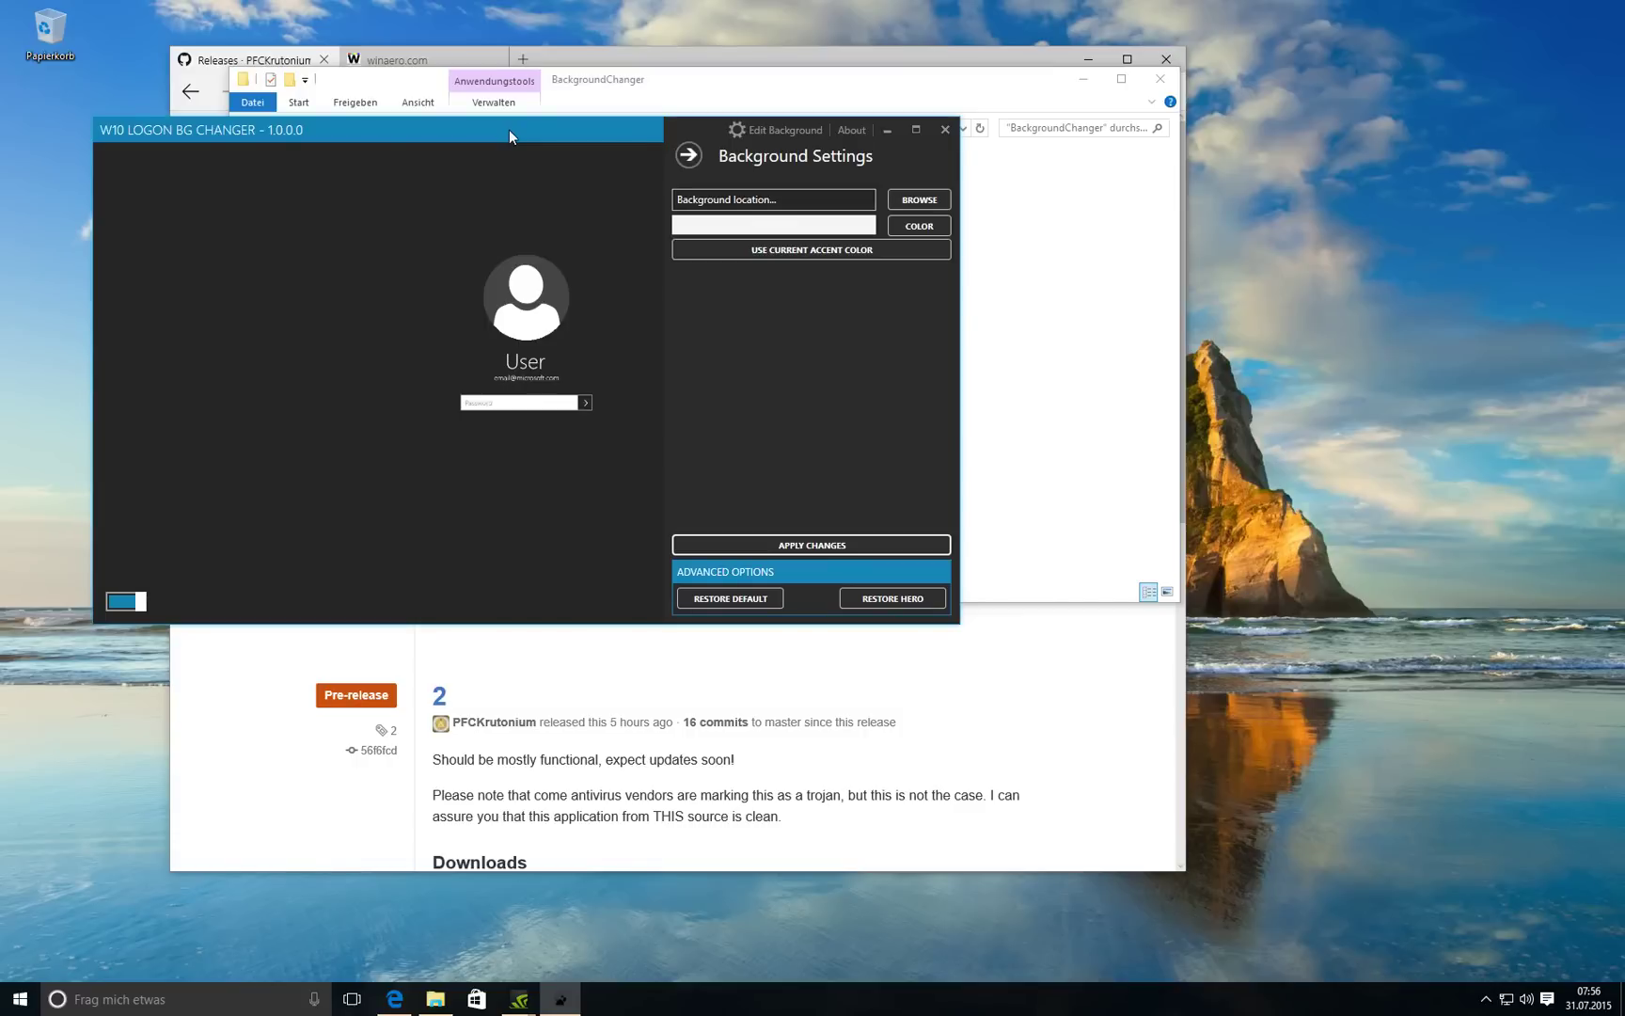
left_click_drag(499, 128, 446, 115)
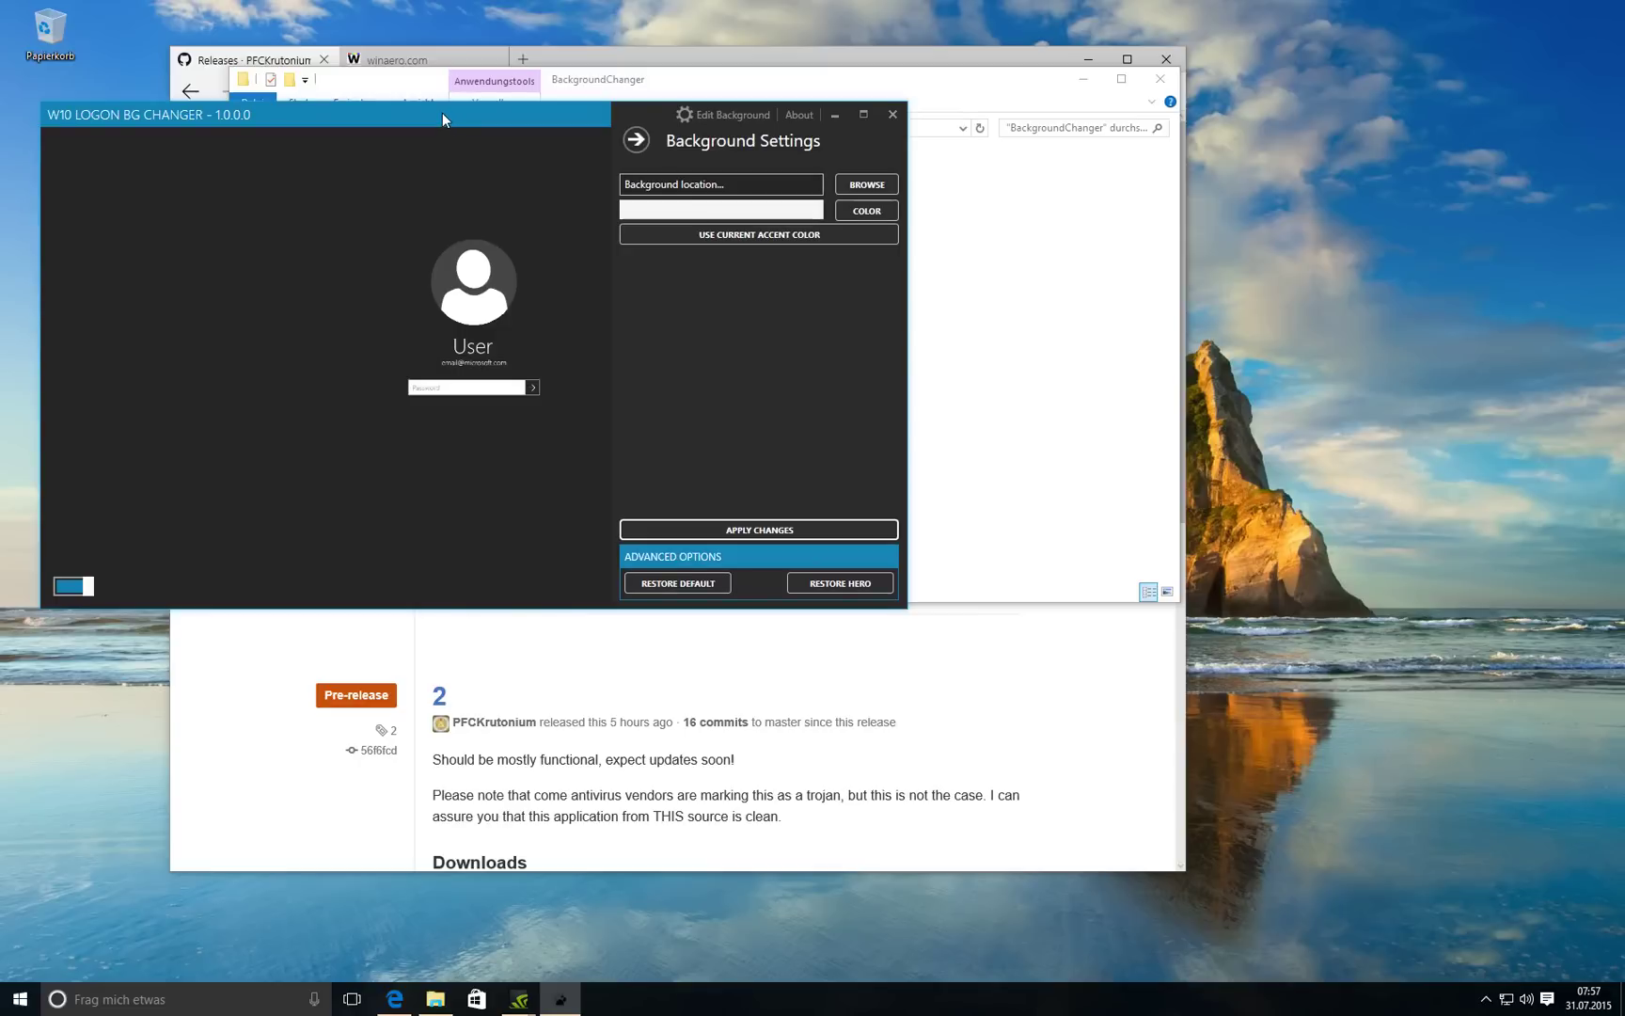
left_click(419, 59)
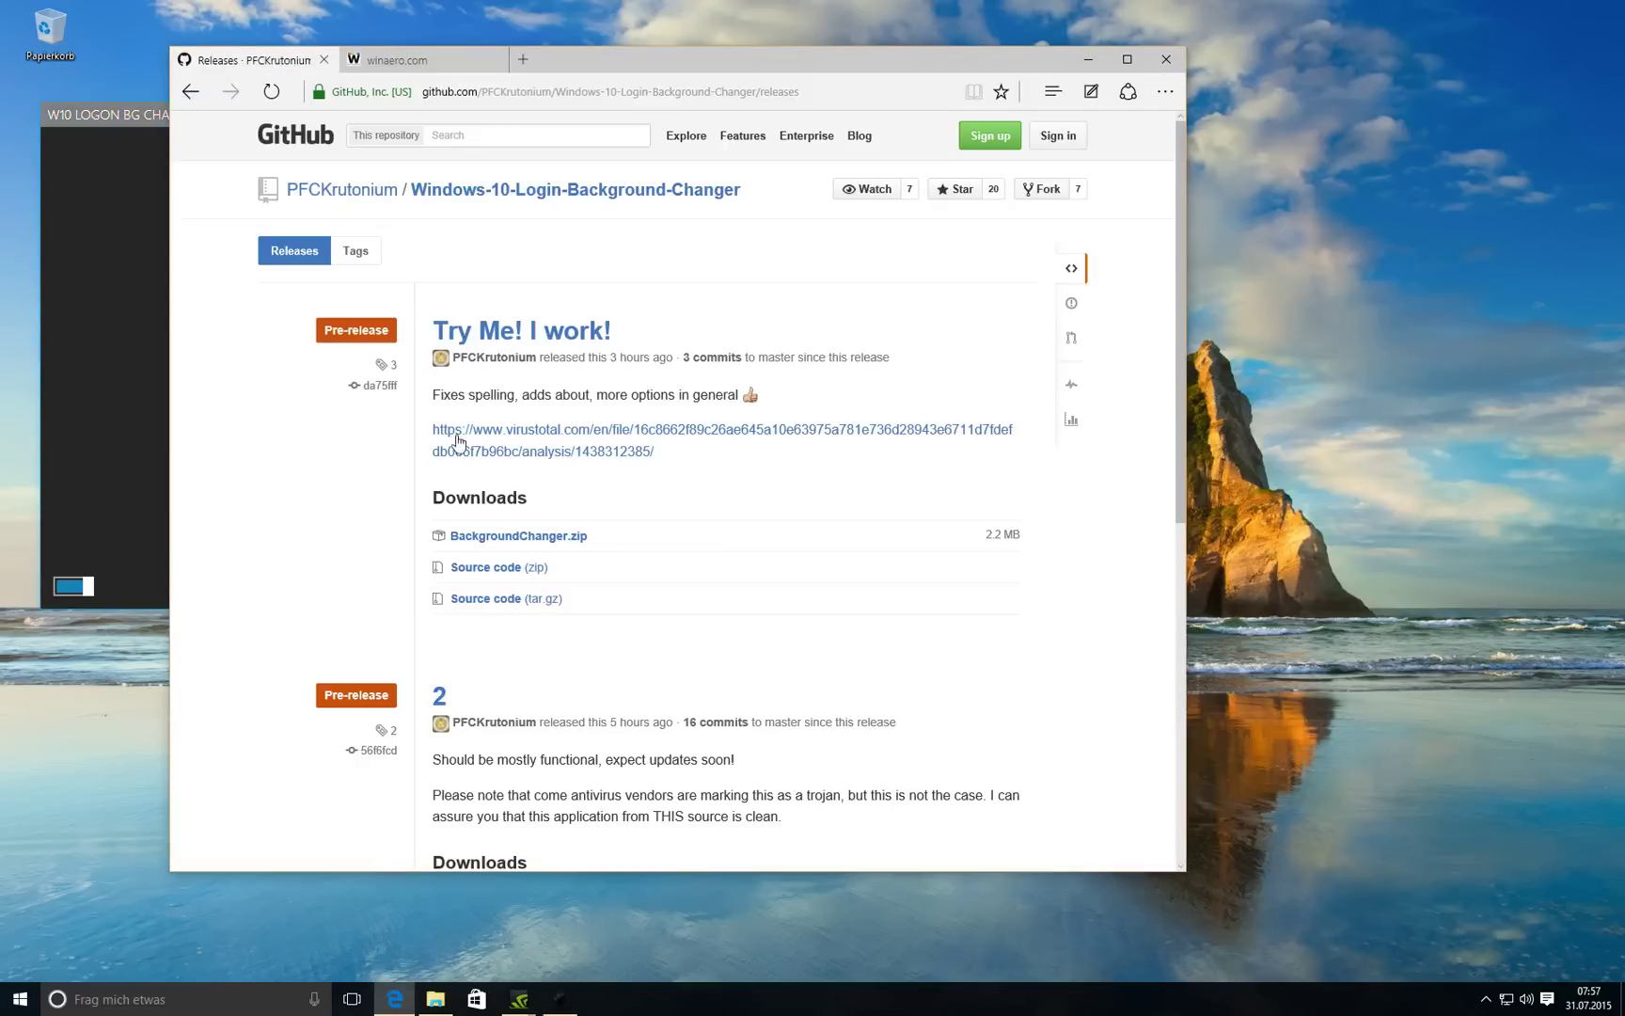
Take Edge back to the reddit warning post and bring the background changer in front
left_click(191, 92)
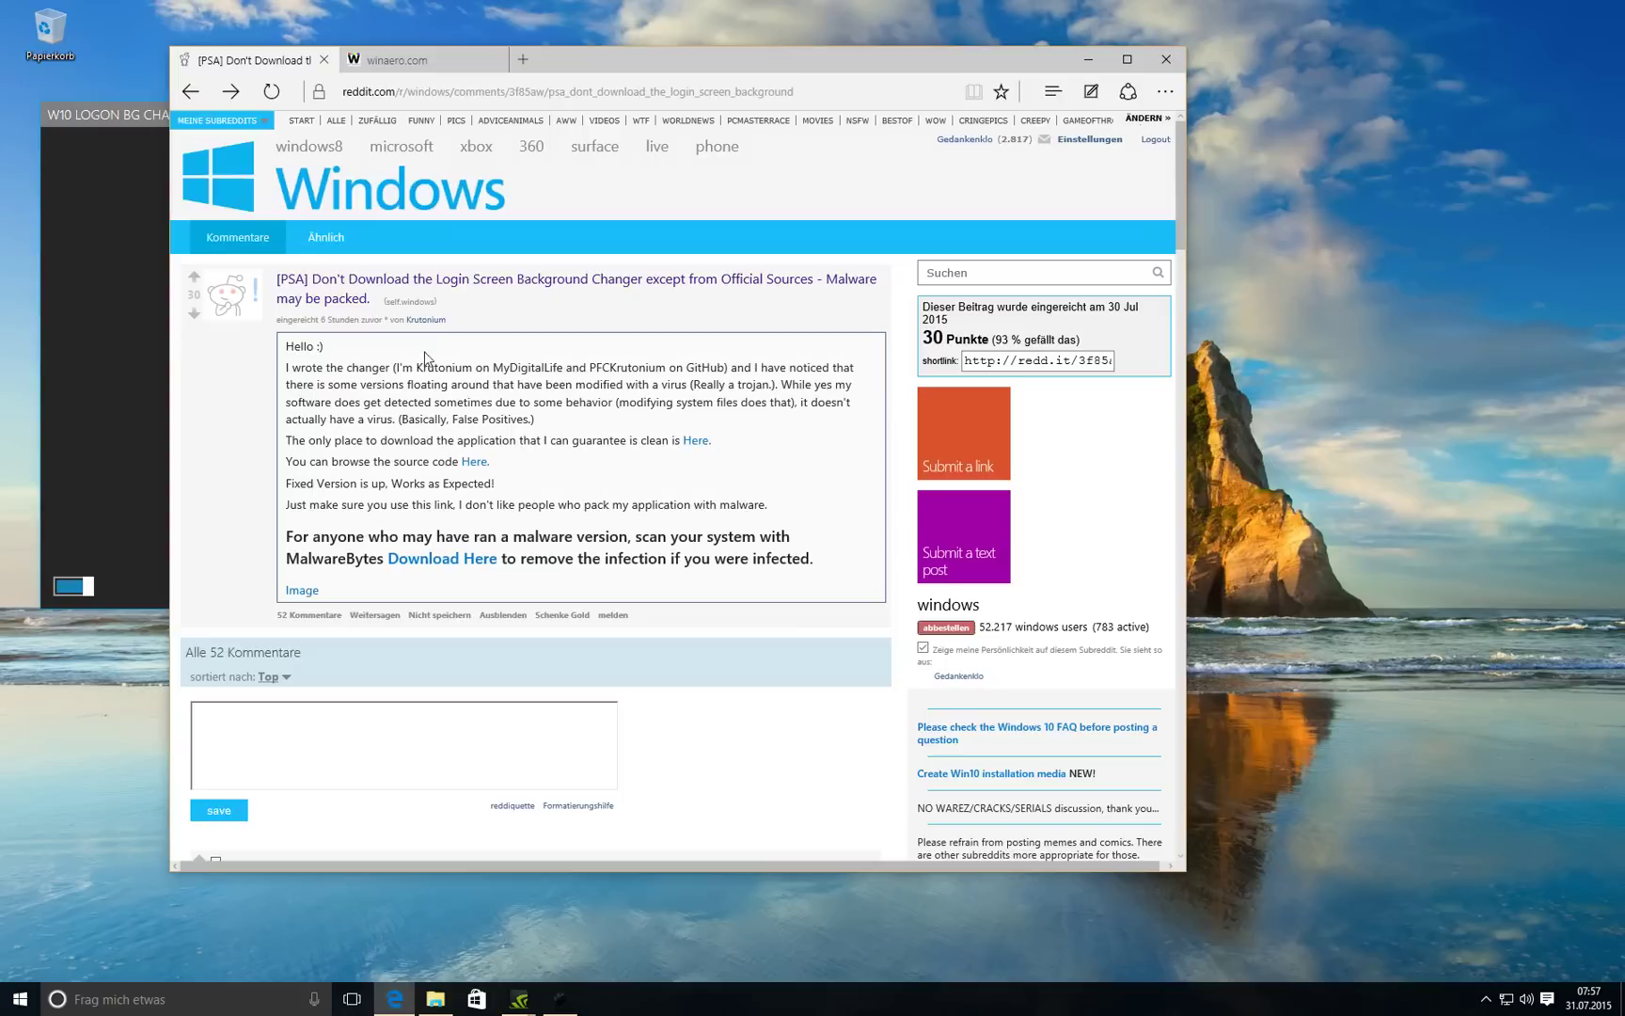
left_click(88, 123)
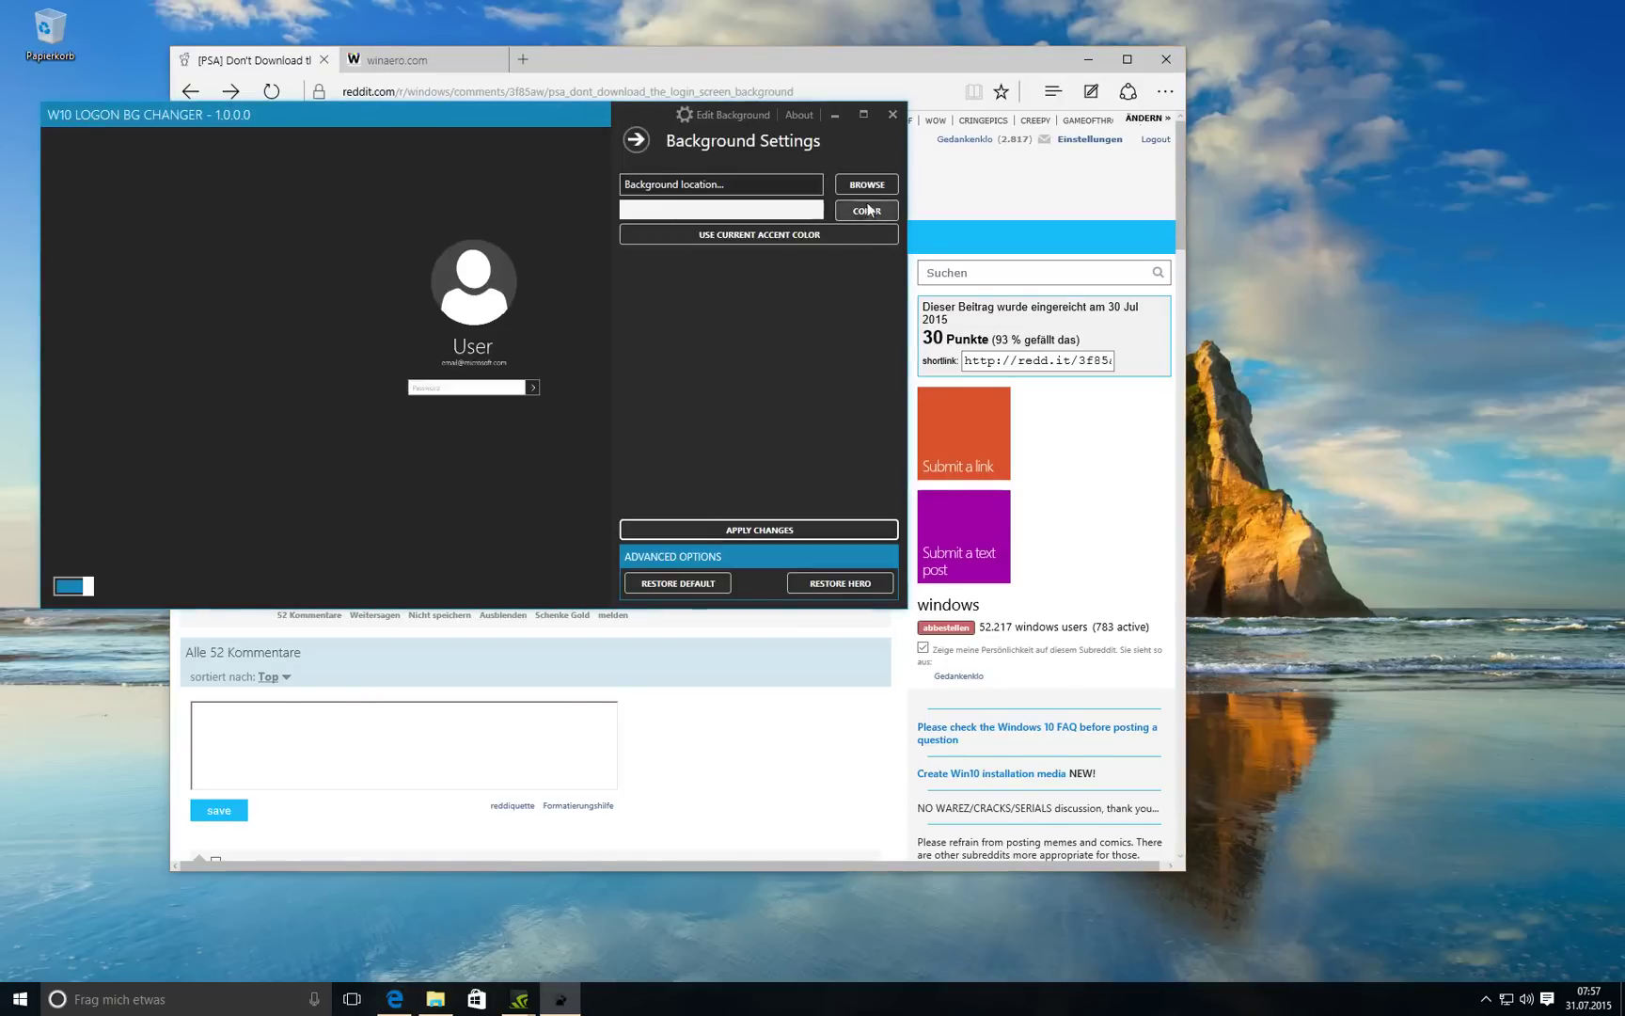